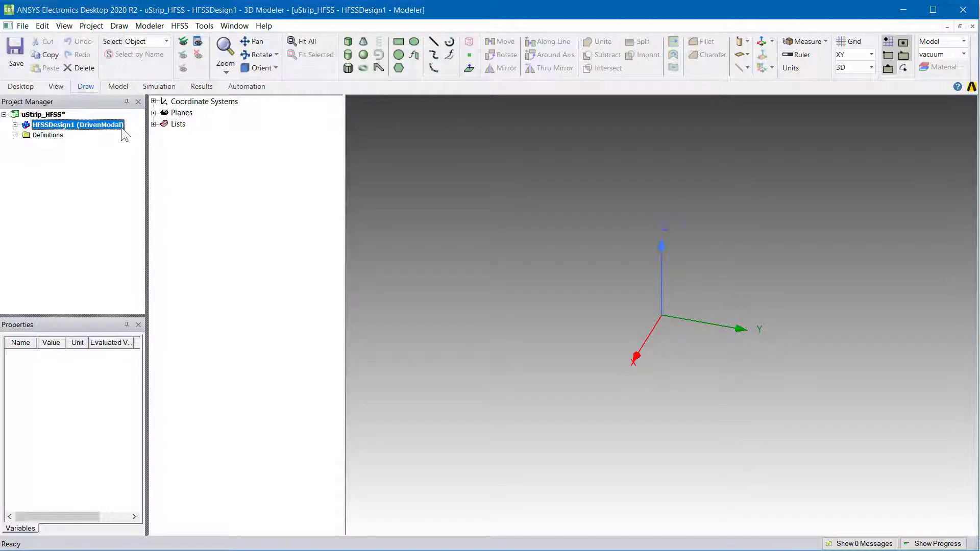
Step: Switch HFSSDesign1 to a Driven Terminal solution with Auto-Open Region (Radiation) turned on
right_click(123, 134)
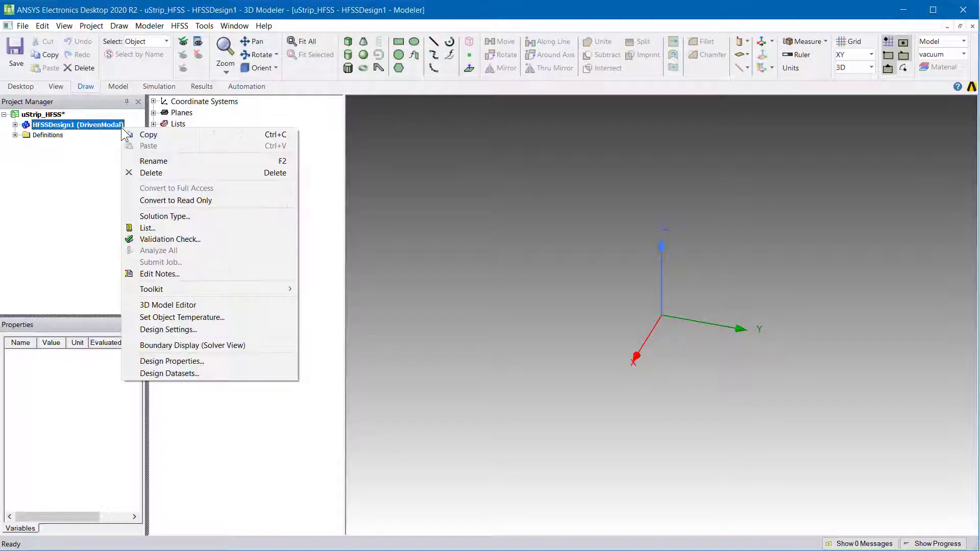
left_click(140, 215)
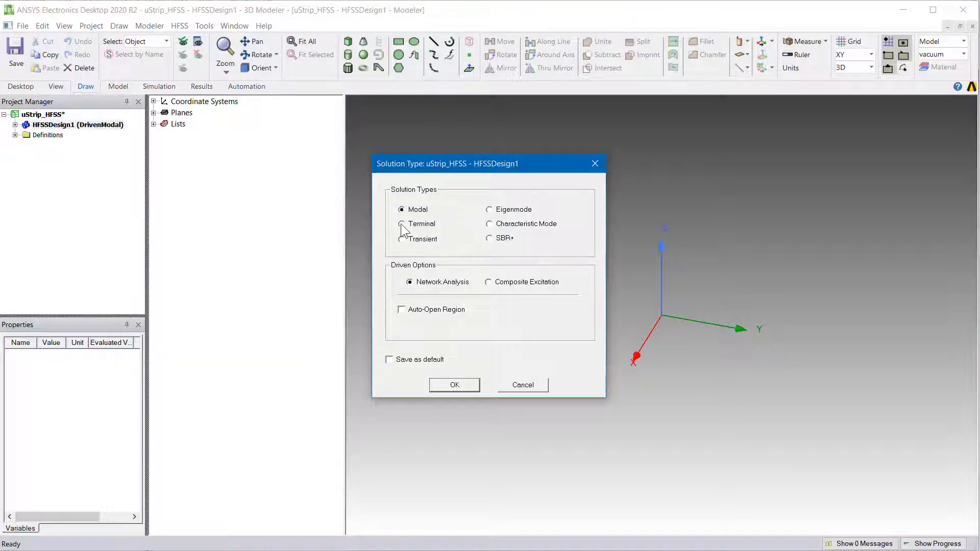
left_click(402, 224)
left_click(401, 309)
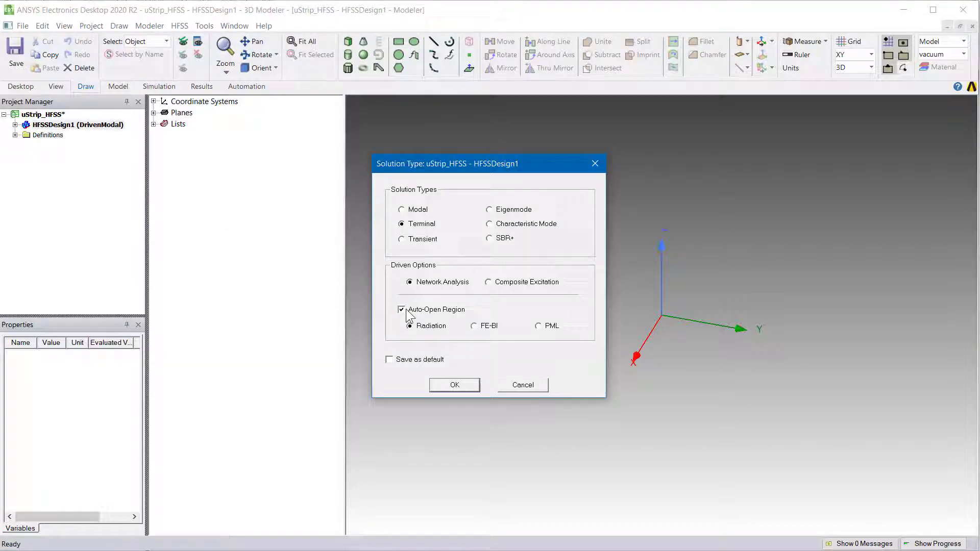
left_click(454, 385)
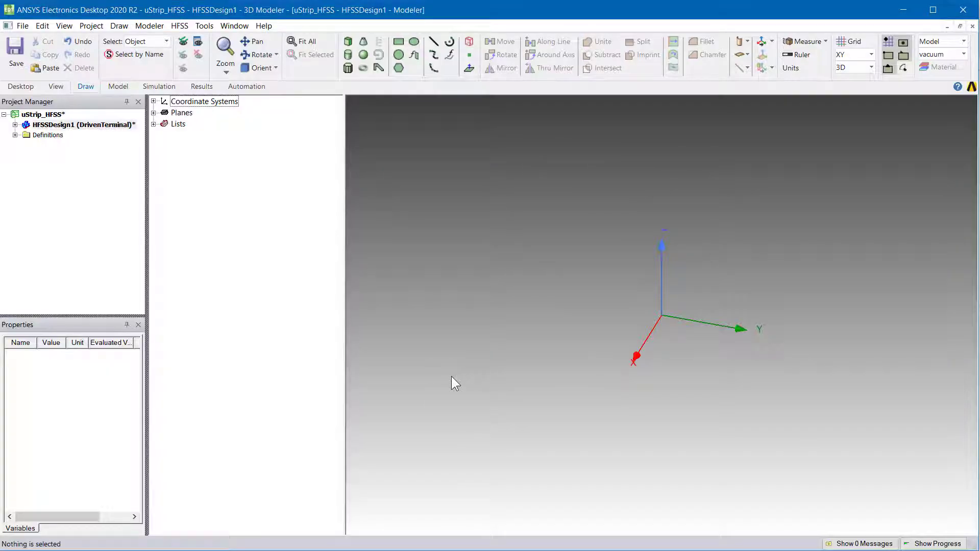
Step: Draw a vacuum box, Box1, sized 2.3 × 2.1 × 0.5 mm at -0.9, -1.1, 0 mm
left_click(349, 65)
left_click(565, 234)
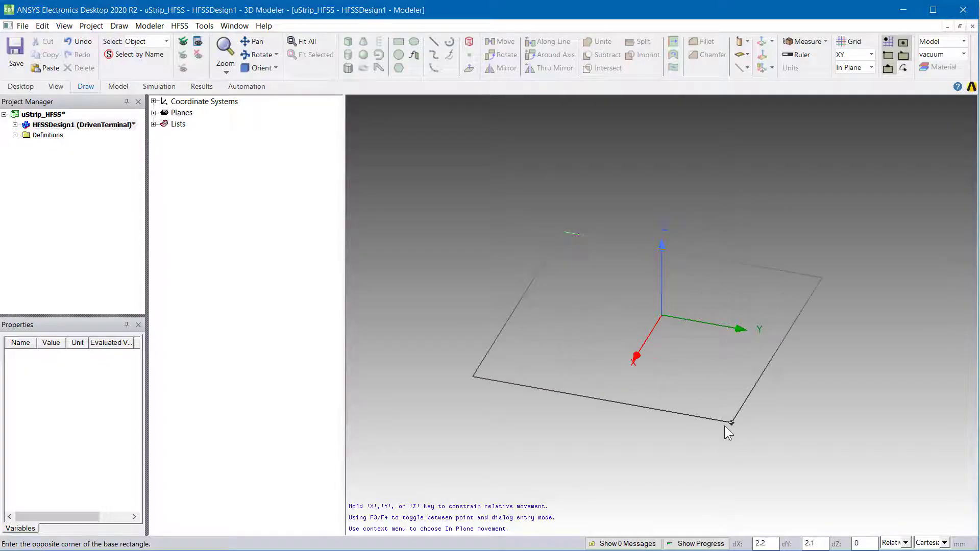
left_click(728, 427)
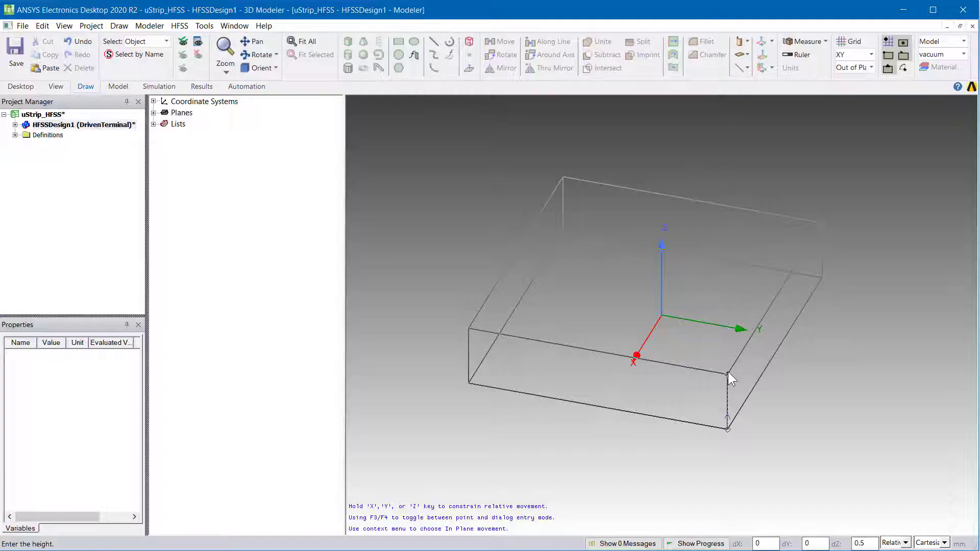
left_click(728, 374)
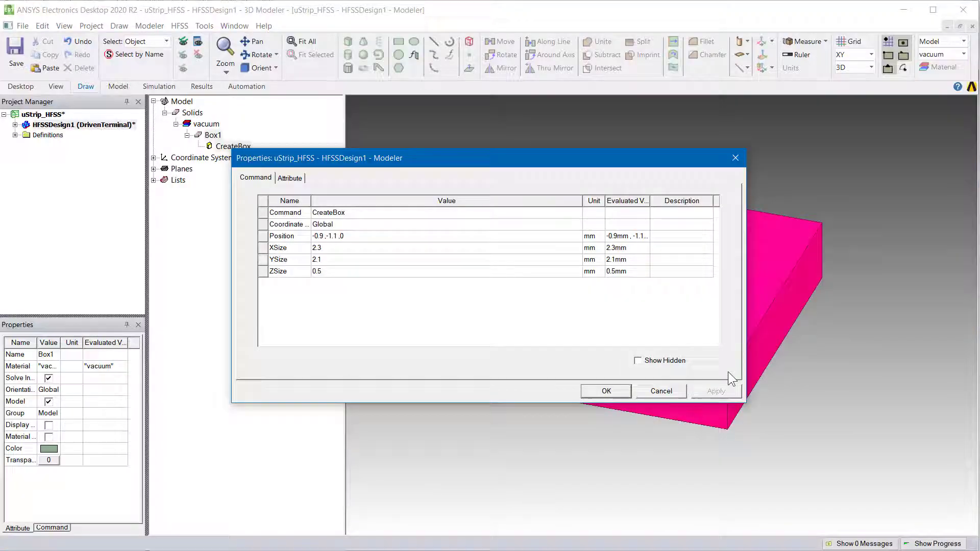
Step: Enter -boardL/2, -boardW/2, -boardH as Box1's position
left_click(362, 238)
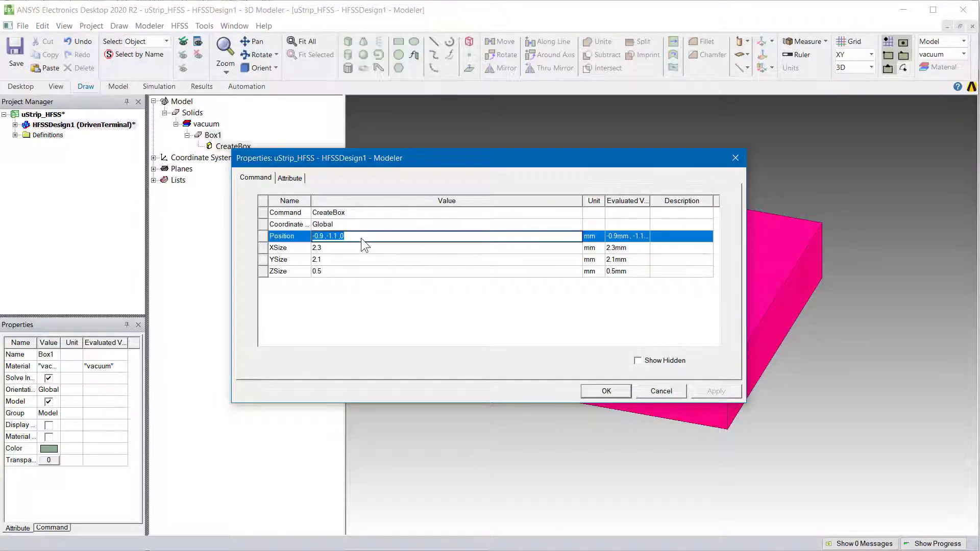
type("-boardL")
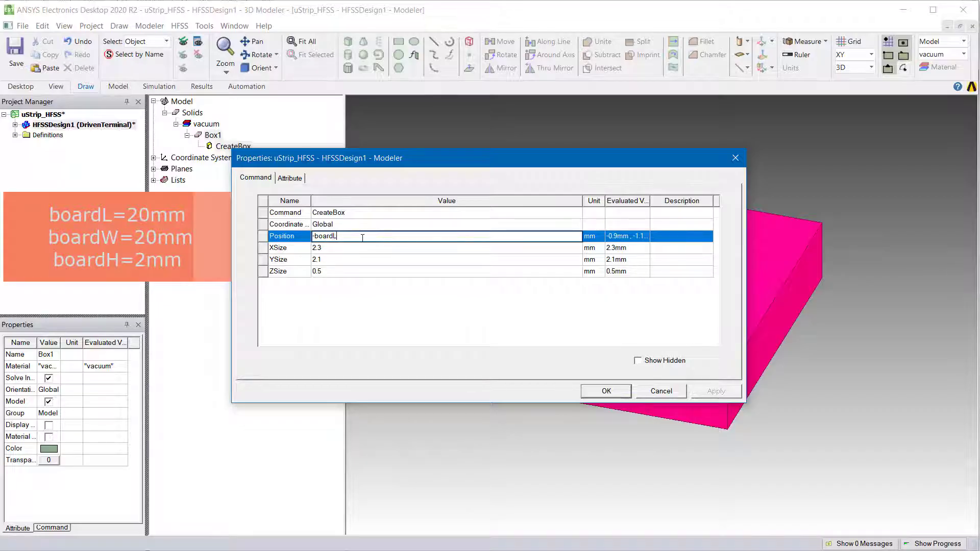
type("/2, -boardW/2, -boardH")
key("Return")
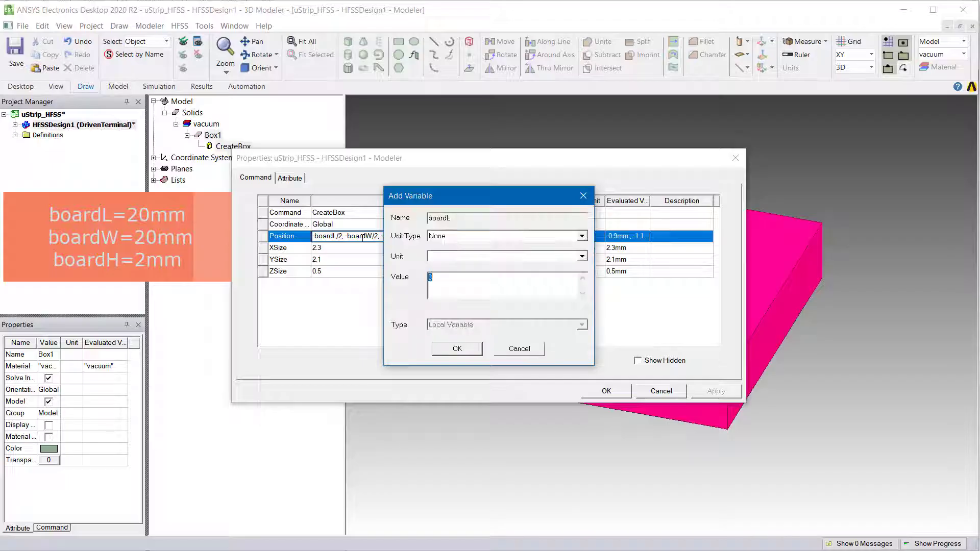
Step: Define Length variables boardL and boardW as 20 mm and boardH as 2 mm
left_click(582, 236)
key("l")
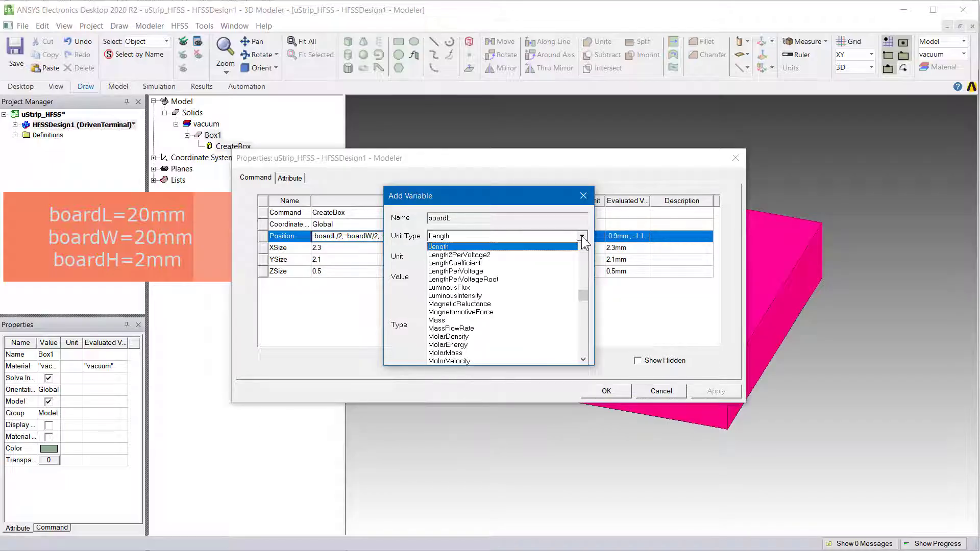
left_click(565, 247)
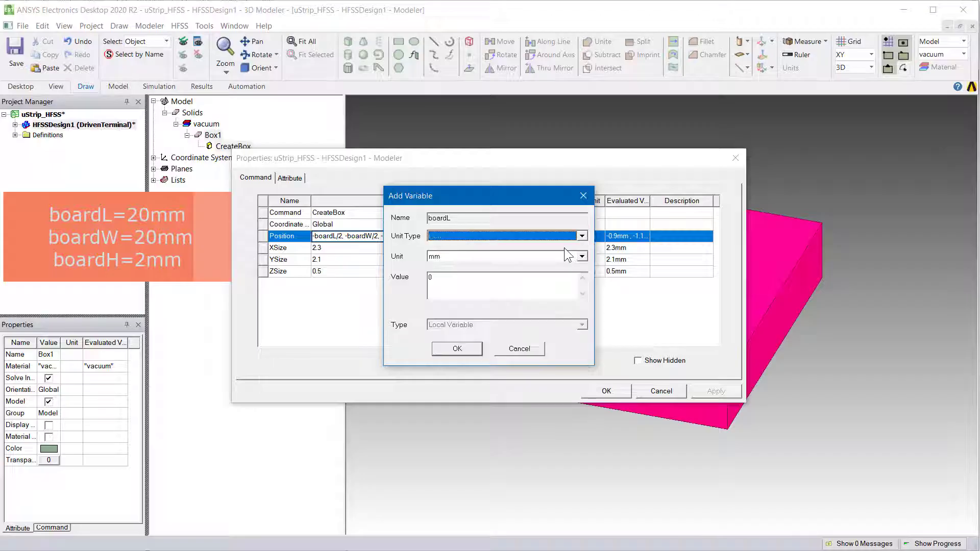
left_click(432, 277)
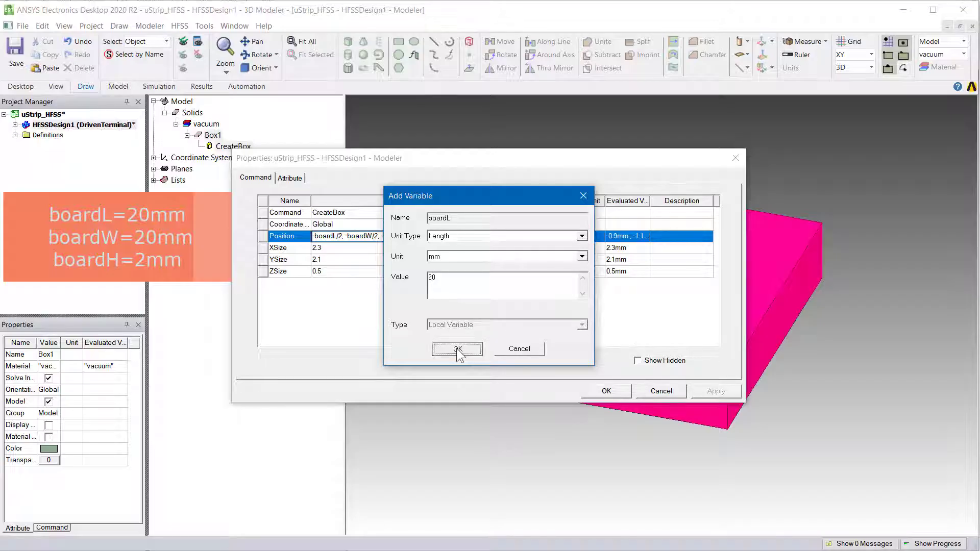
left_click(456, 349)
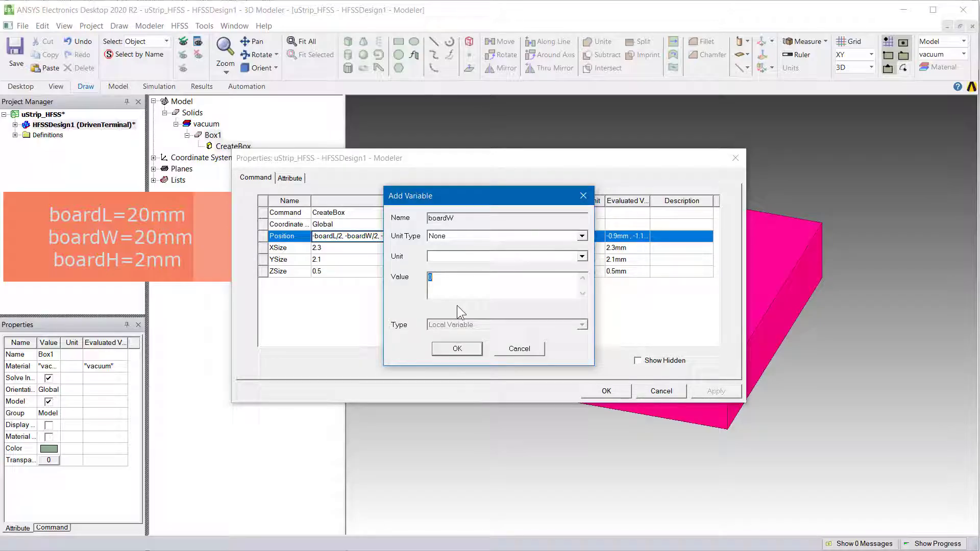
type("20mm")
left_click(458, 350)
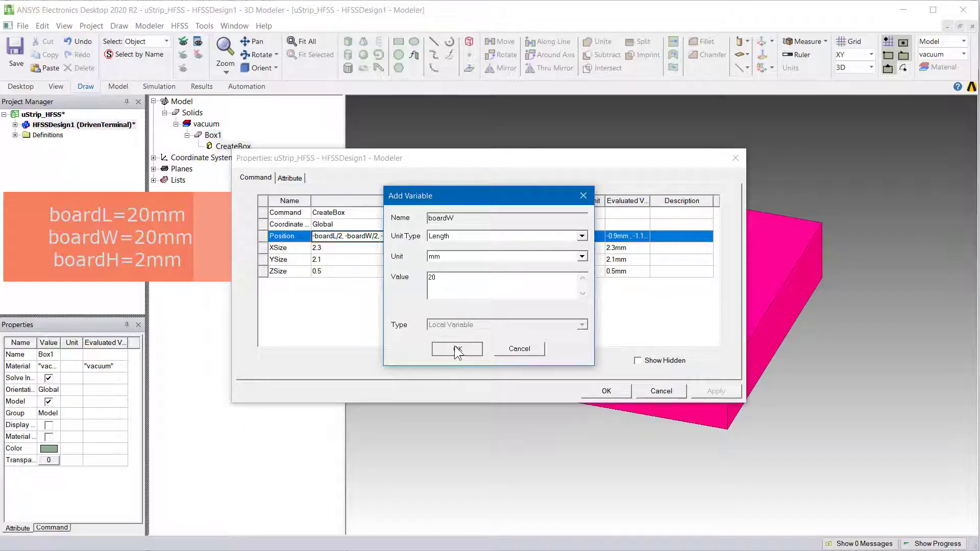
left_click(458, 350)
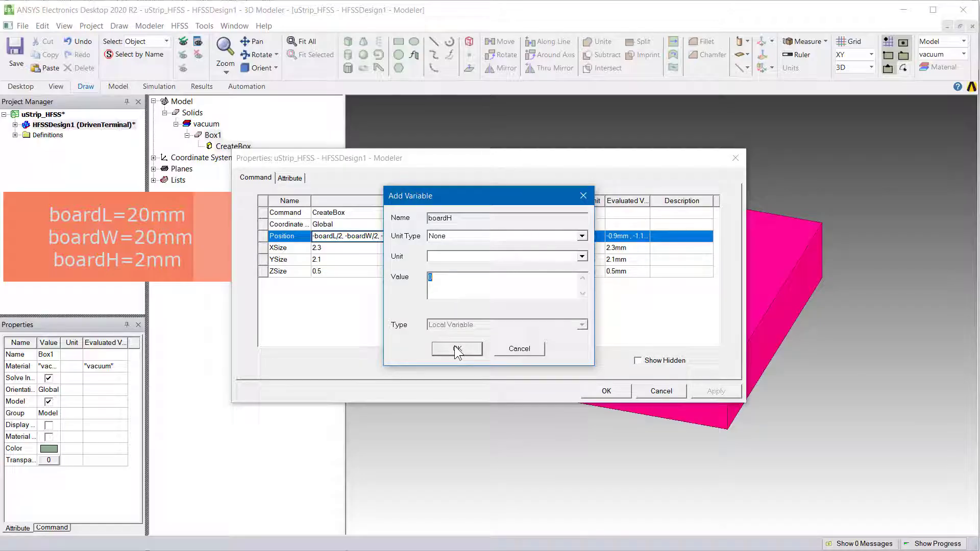
type("2mm")
left_click(455, 351)
Step: Set Box1's XSize to boardL and YSize to boardW
left_click(456, 350)
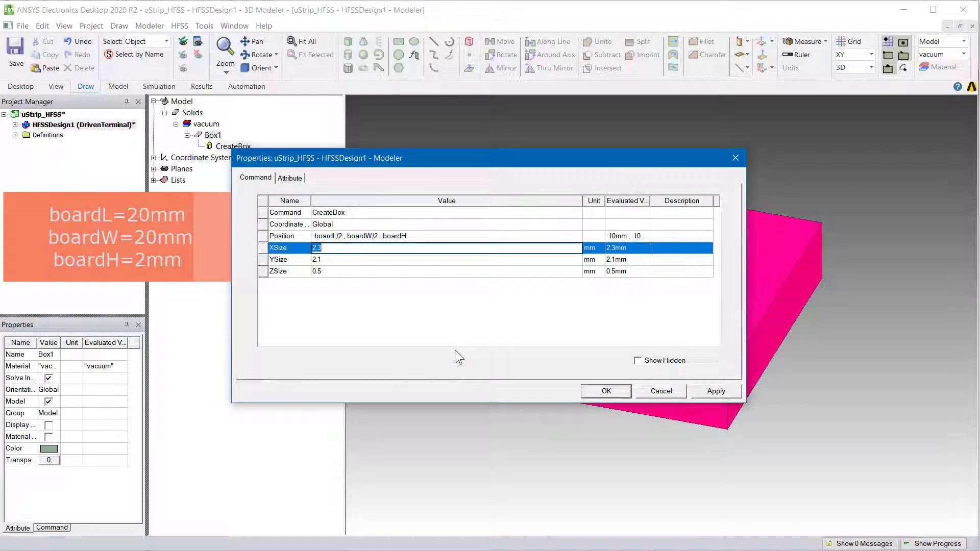
type("b")
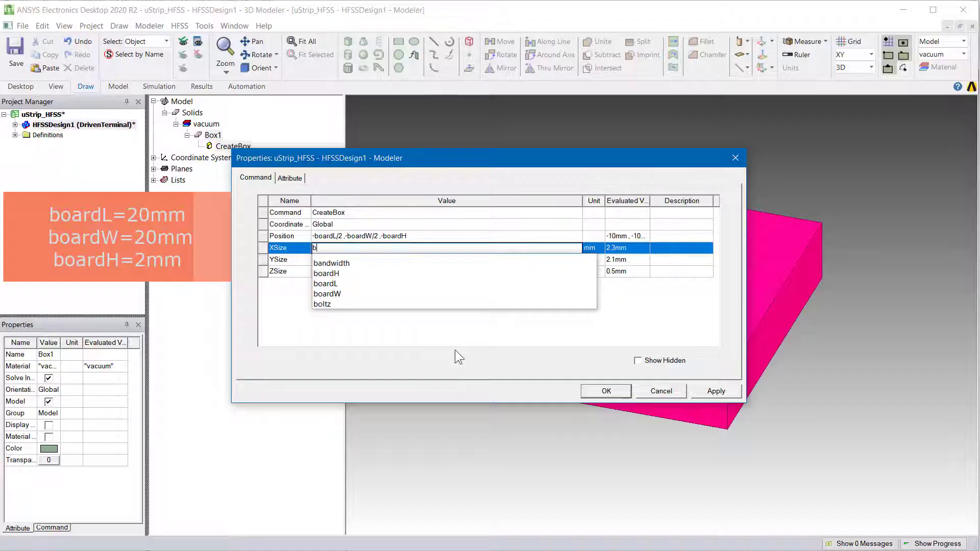
key("Down")
key("Down")
key("Down")
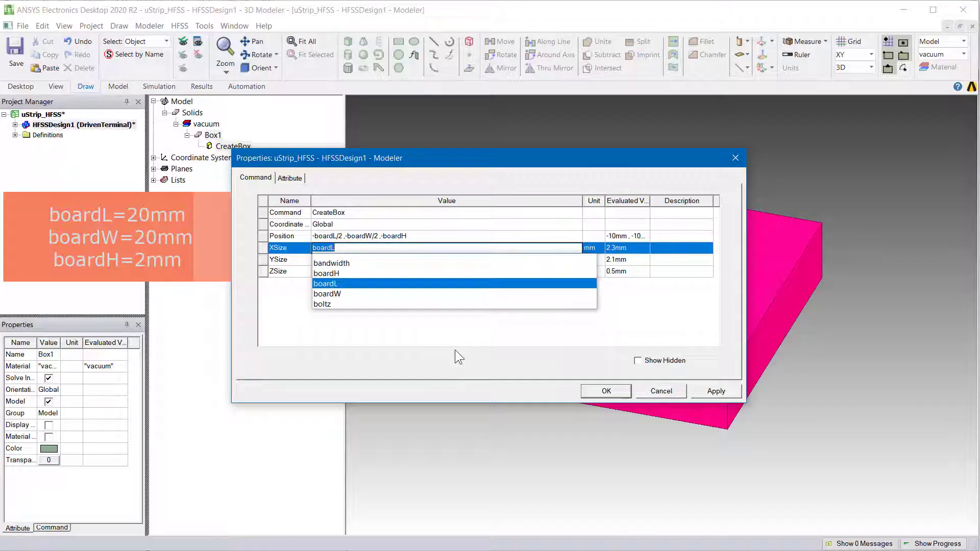
key("Return")
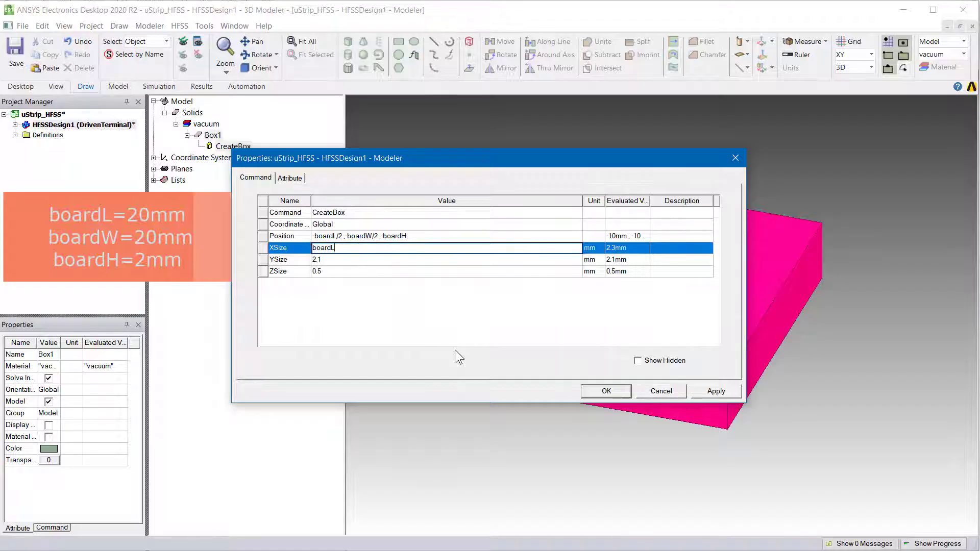
left_click(347, 260)
type("b")
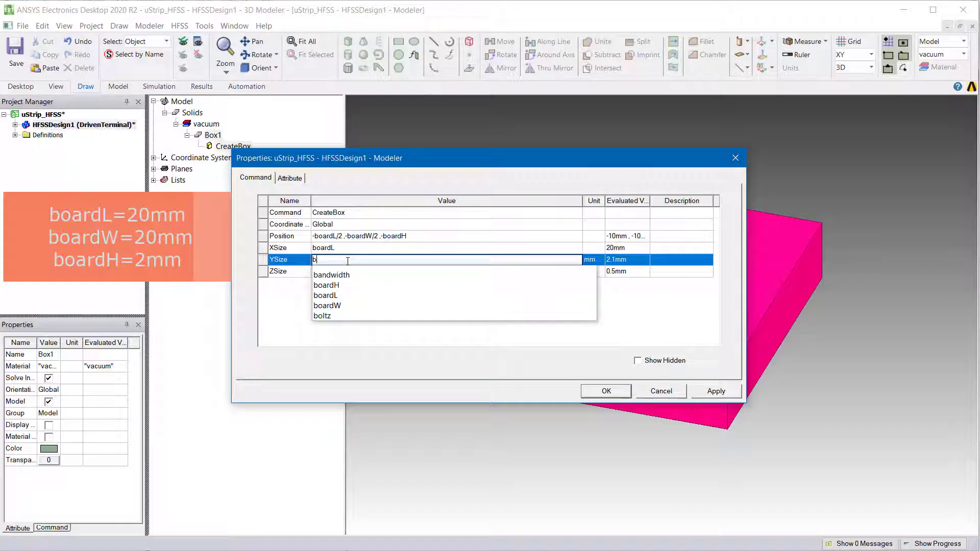
key("Down")
key("Down")
key("Down")
key("Down")
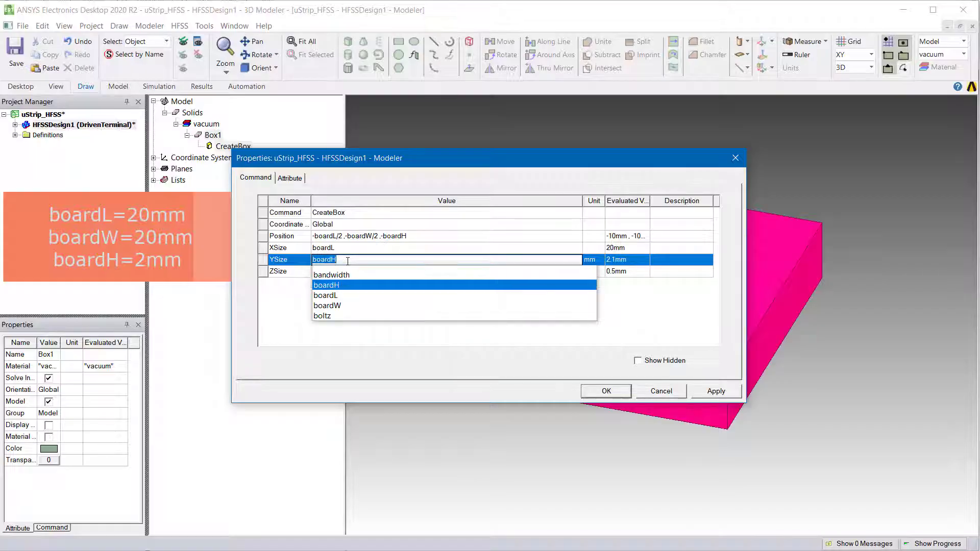
key("Return")
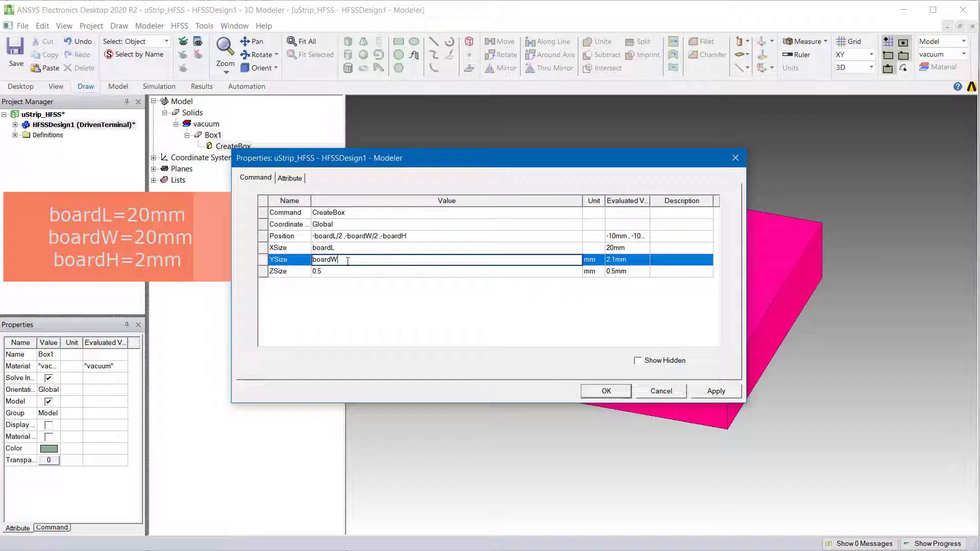
Step: Set ZSize to boardH and resize the Value and Evaluated Value columns
left_click(342, 270)
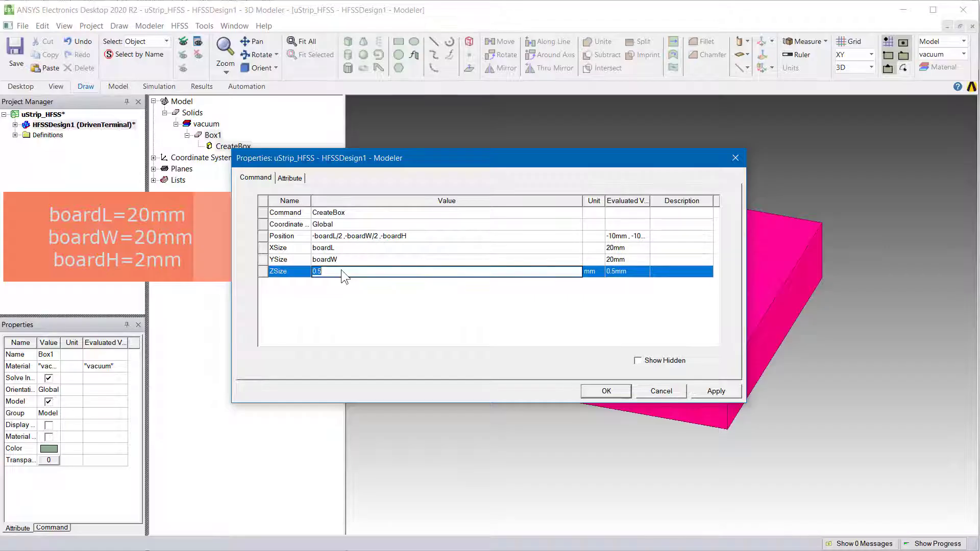
type("b")
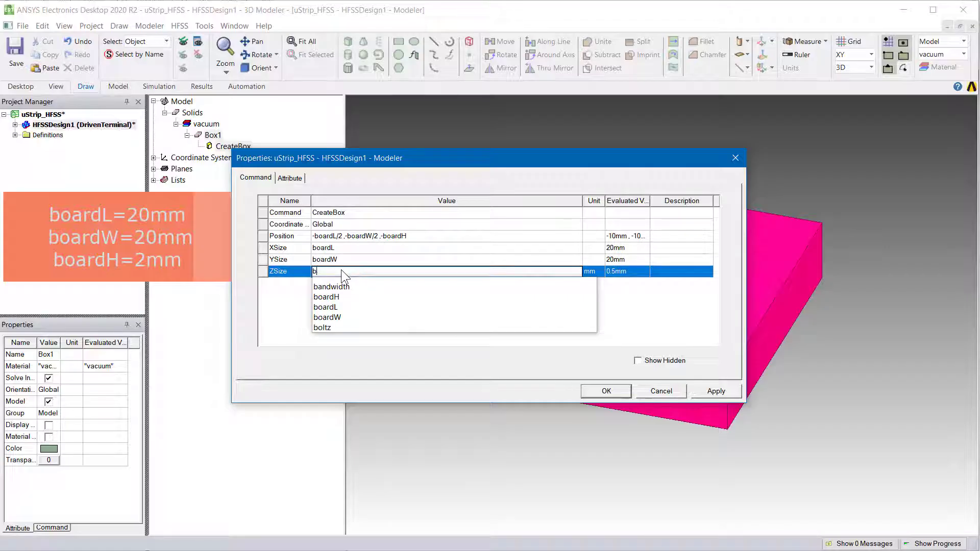
key("Down")
key("Down")
key("Return")
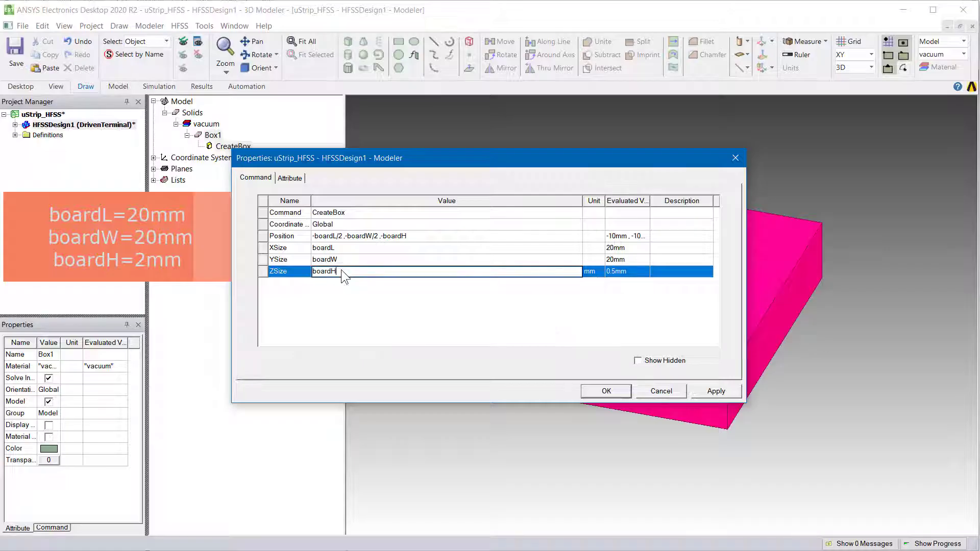
left_click(341, 286)
left_click_drag(583, 201, 461, 204)
left_click_drag(527, 200, 591, 202)
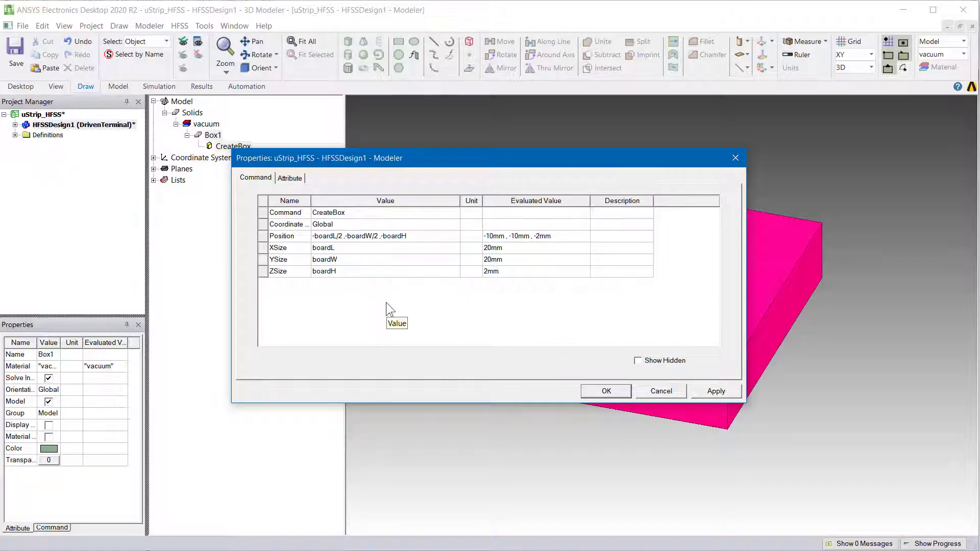
Step: Rename Box1 to Board and assign it FR4_epoxy material
left_click(289, 178)
left_click(331, 213)
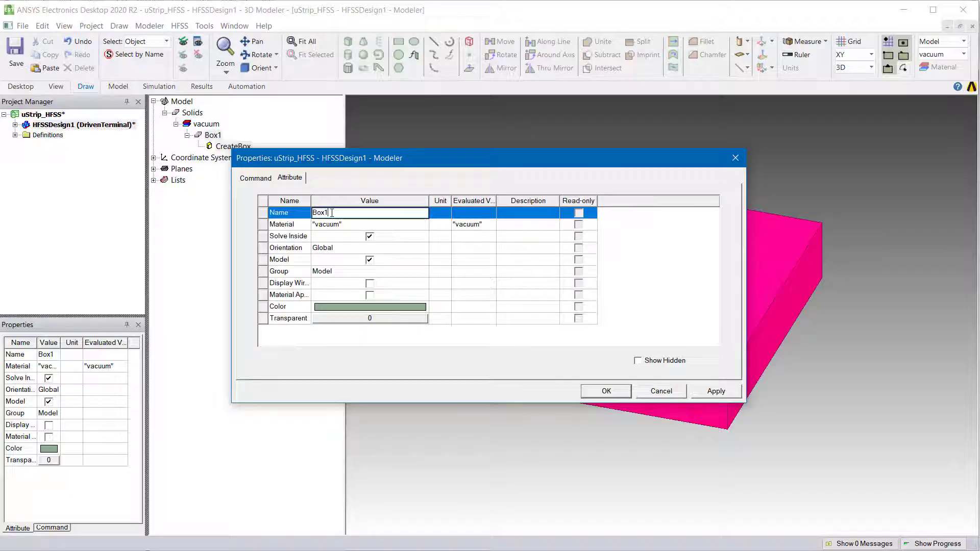
key("BackSpace")
key("BackSpace")
key("BackSpace")
type("oard")
left_click(339, 224)
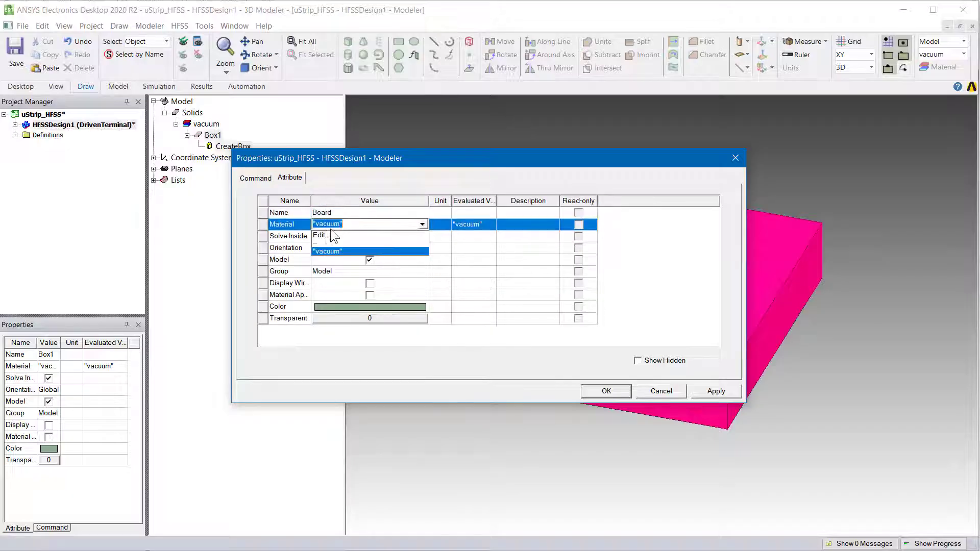
left_click(321, 234)
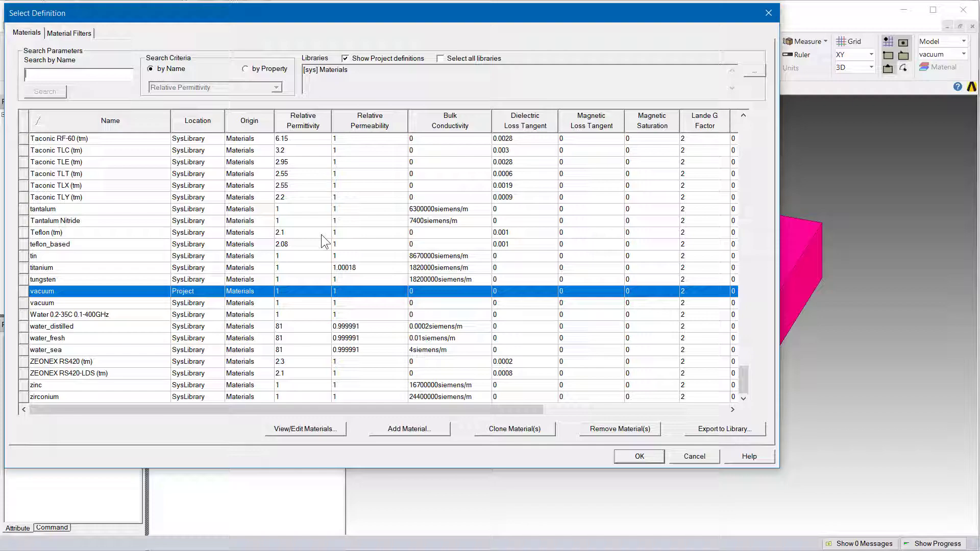
type("Fr")
left_click(274, 39)
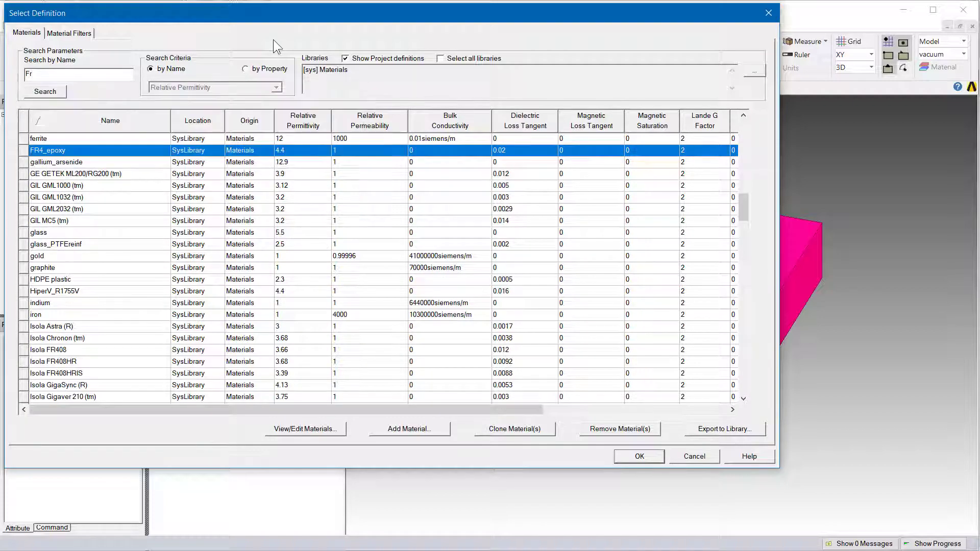
Step: Colour the board bright green with 0.5 transparency and apply the properties
left_click(639, 455)
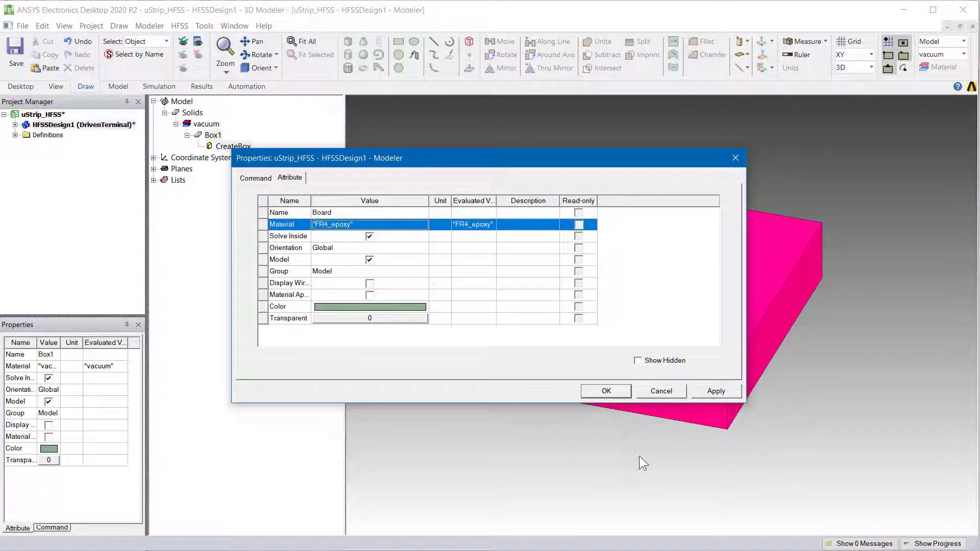
left_click(385, 307)
left_click(386, 254)
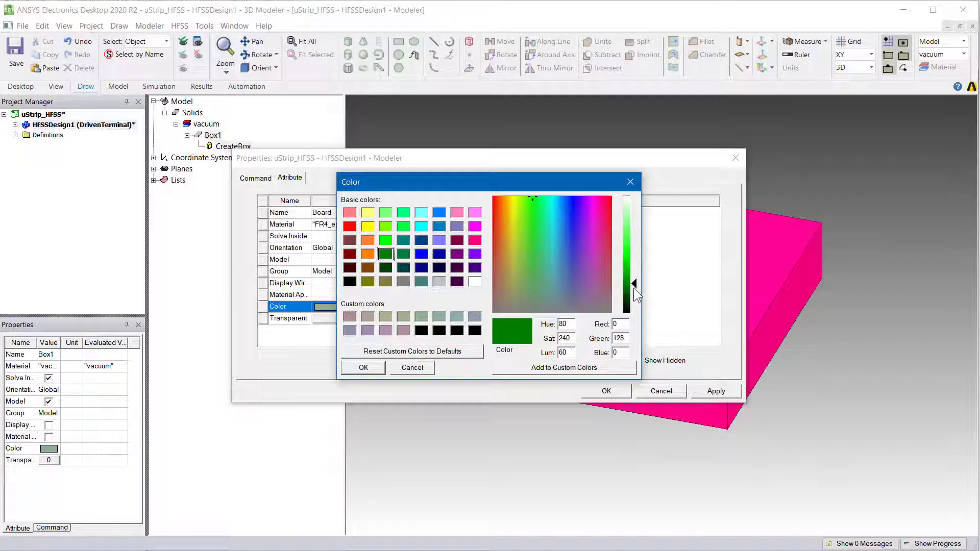
left_click_drag(633, 288, 634, 271)
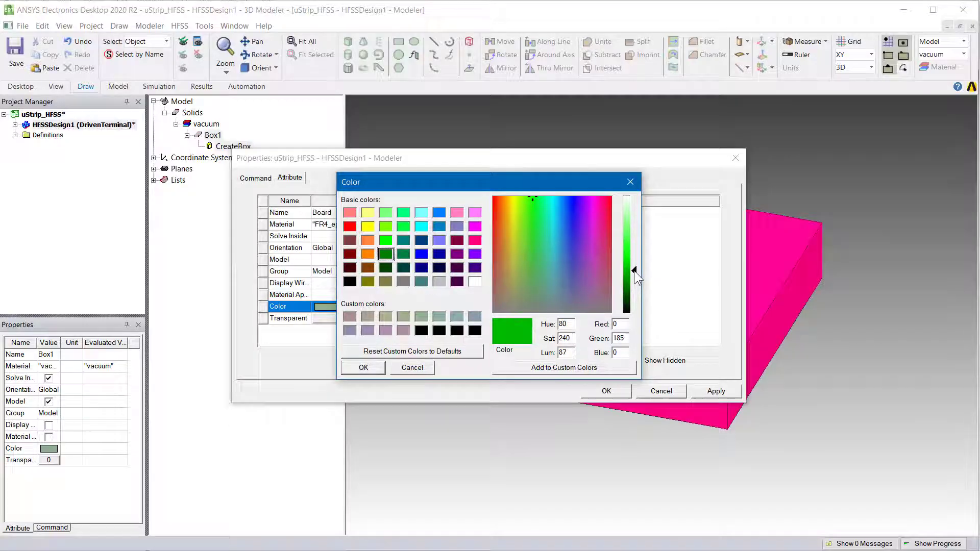
left_click(373, 367)
left_click(369, 318)
type("0.5")
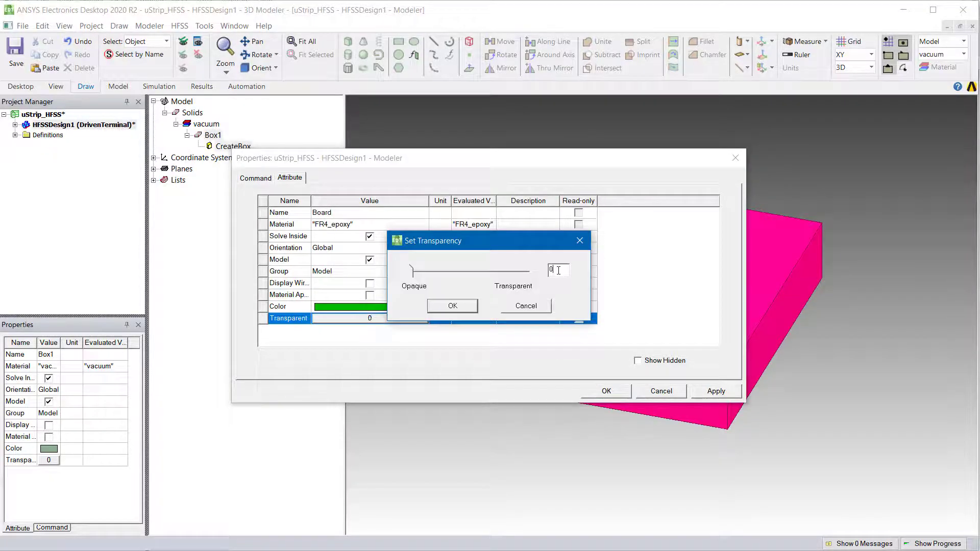
left_click(452, 306)
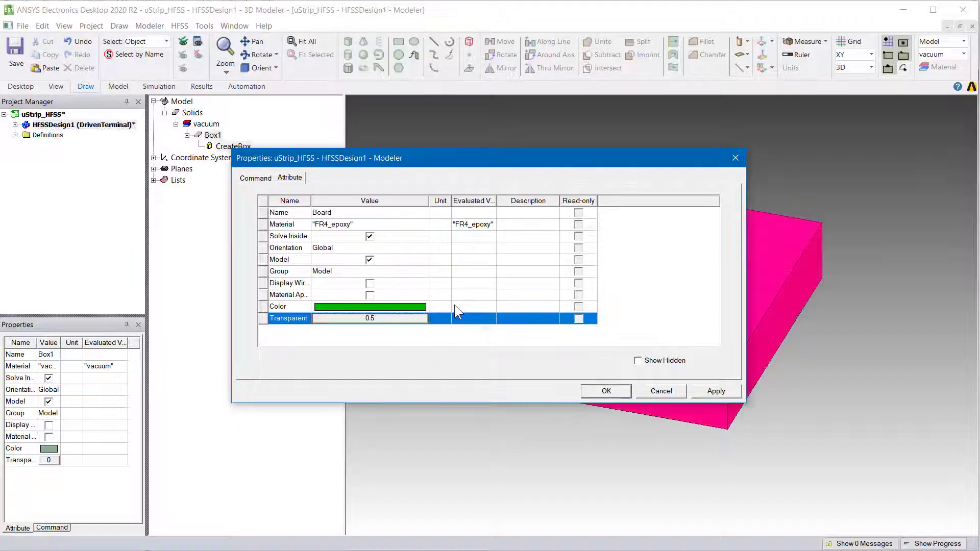
left_click(606, 391)
Step: Create a separate sheet from the board's bottom face
key("ctrl+d")
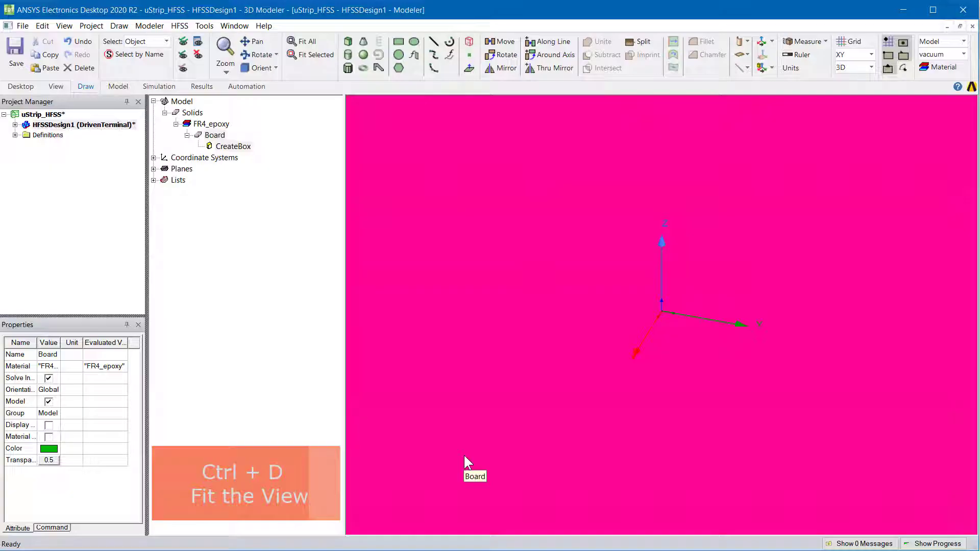
left_click(464, 455)
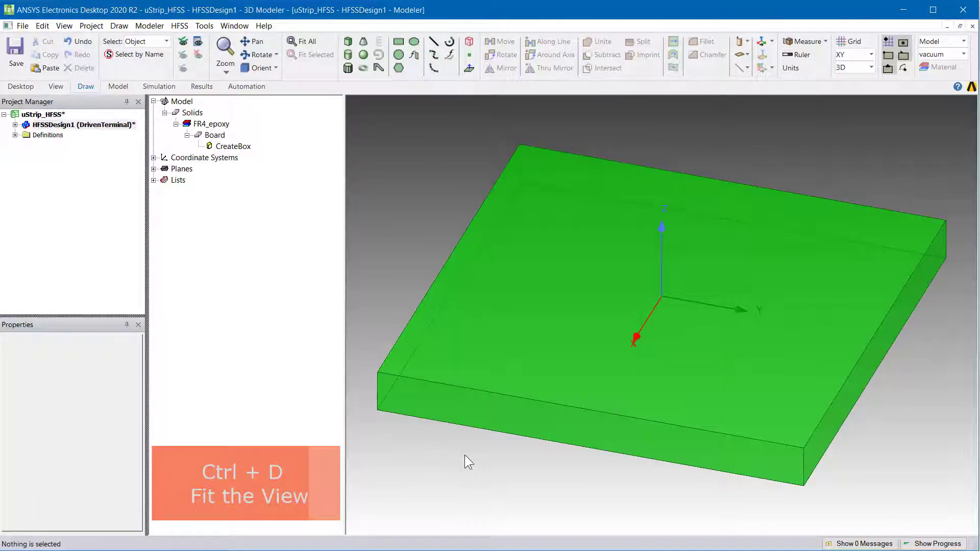
key("f")
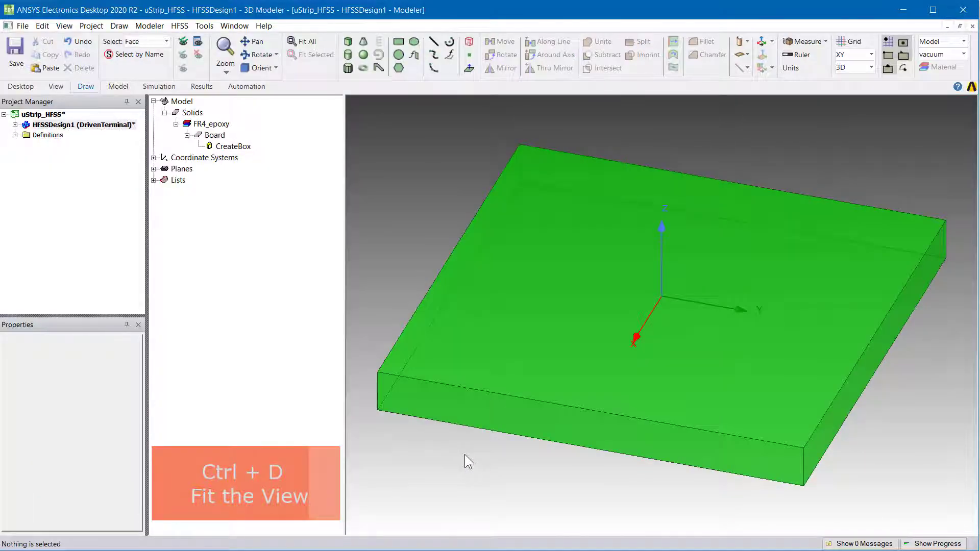
left_click(603, 375)
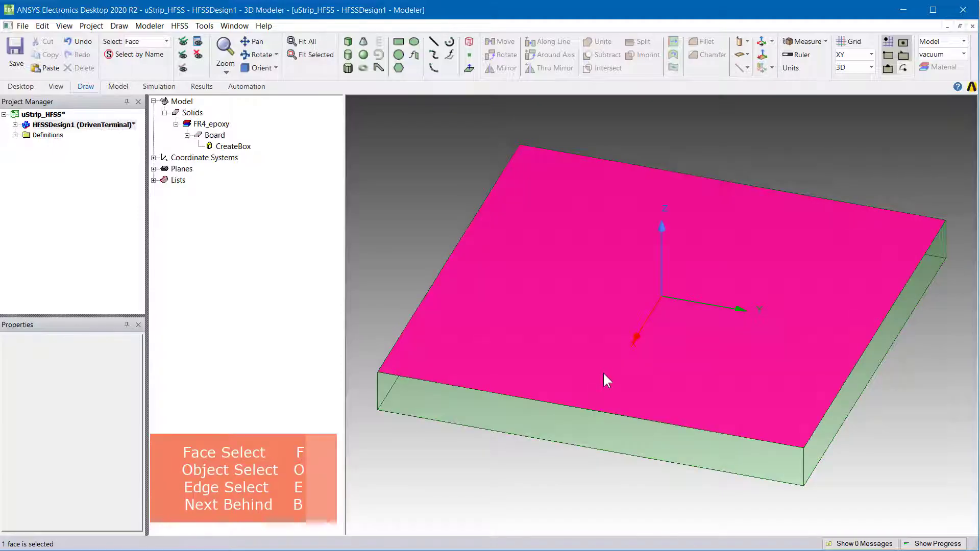
key("b")
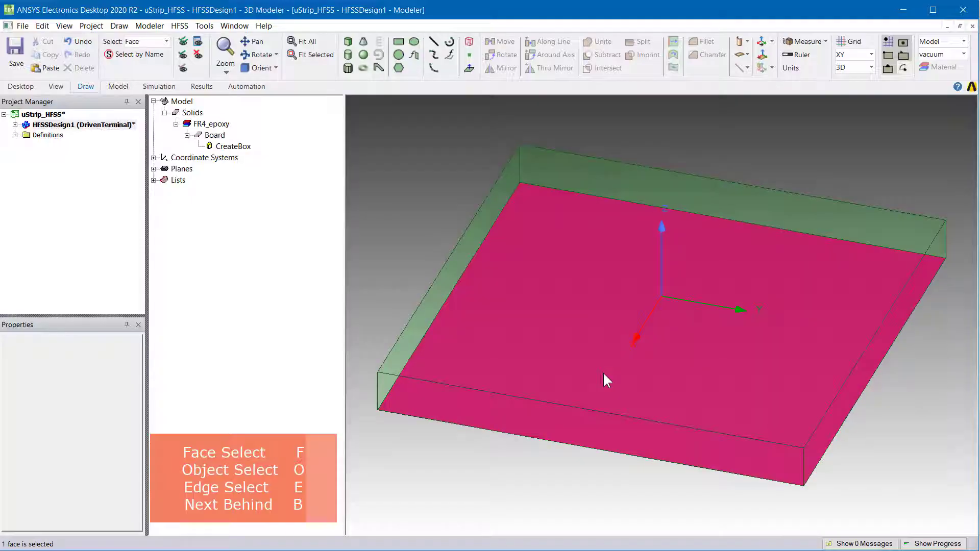
right_click(354, 106)
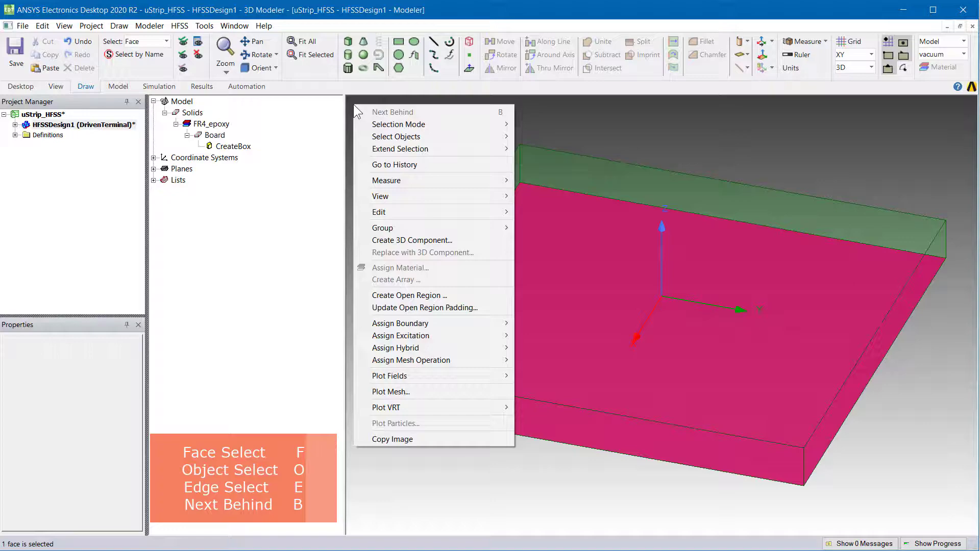
mouse_move(388, 213)
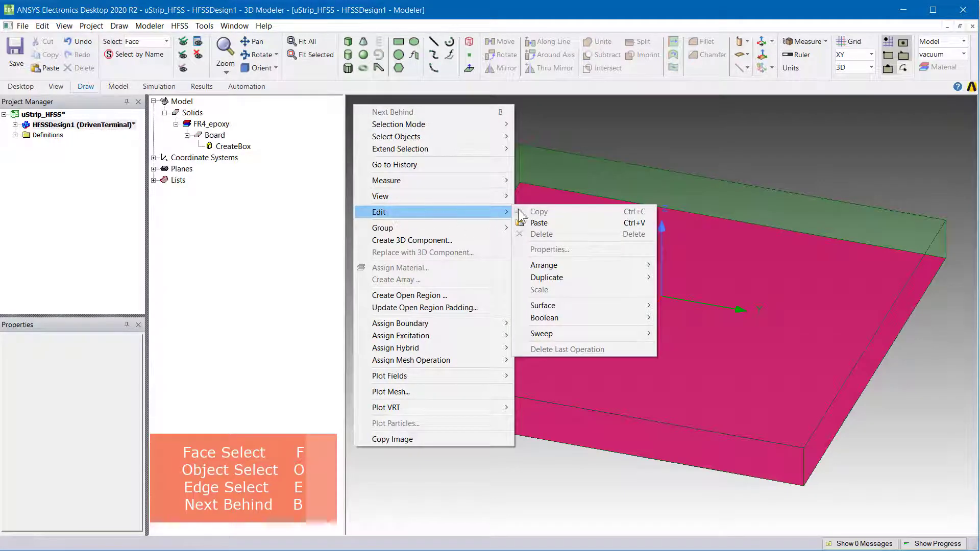
mouse_move(578, 306)
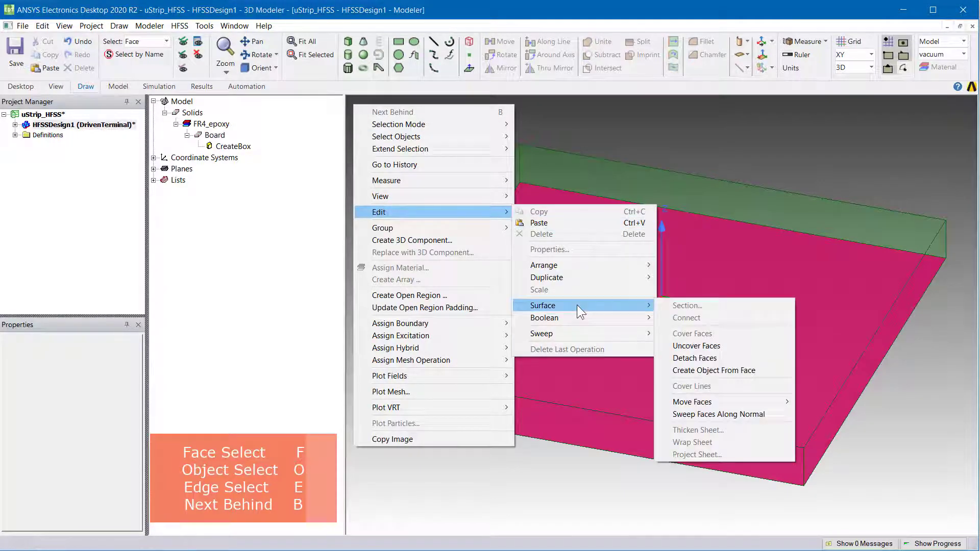
left_click(739, 371)
Step: Rename the new sheet to botGND
left_click(240, 192)
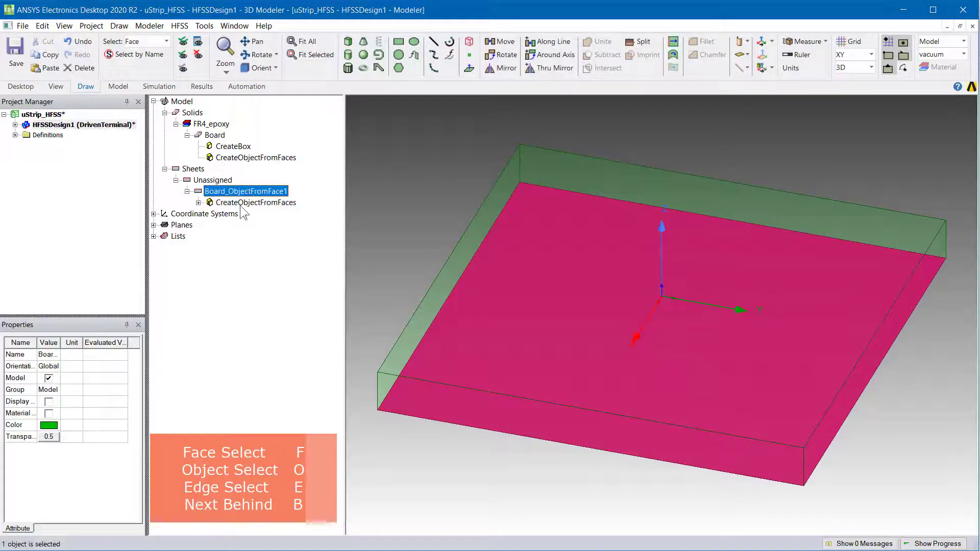
left_click(48, 354)
type("bot")
type("GND")
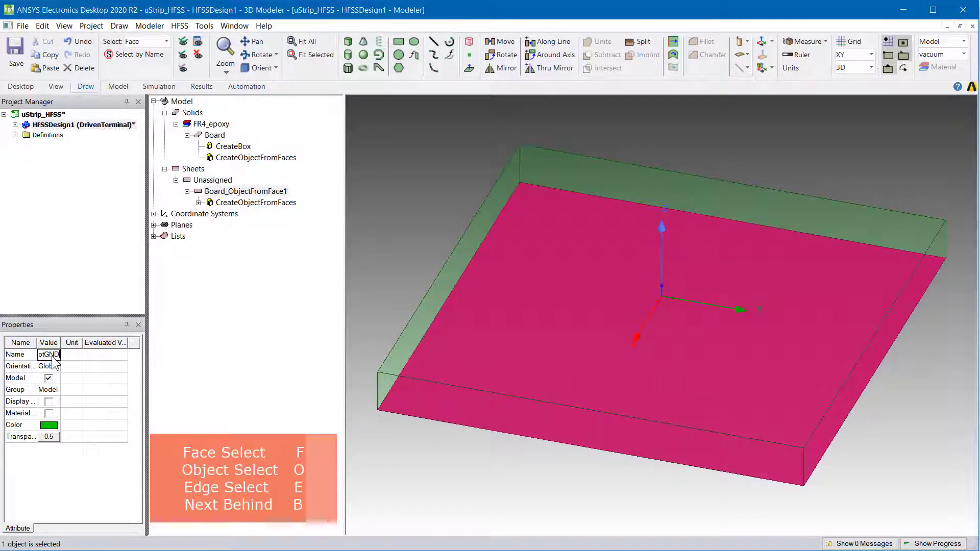
key("Return")
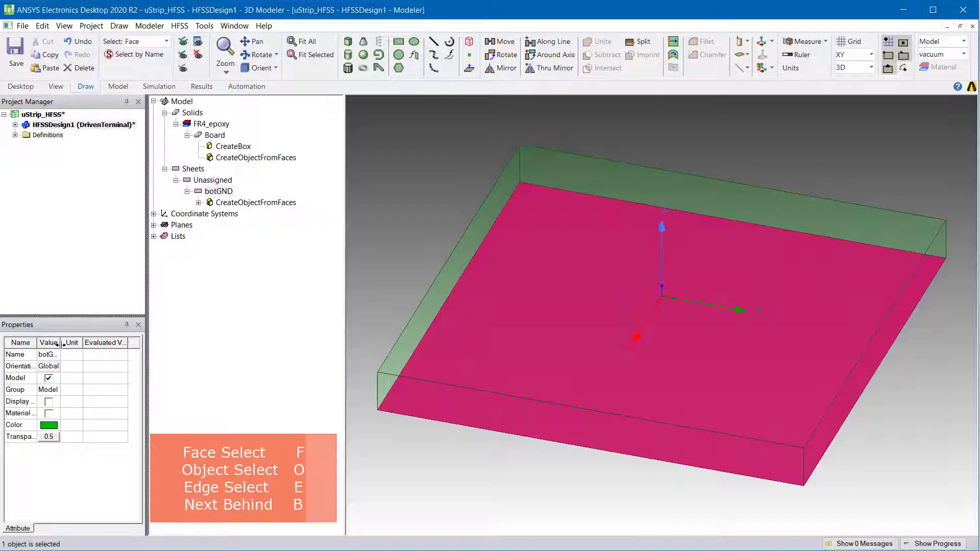
left_click_drag(61, 343, 79, 343)
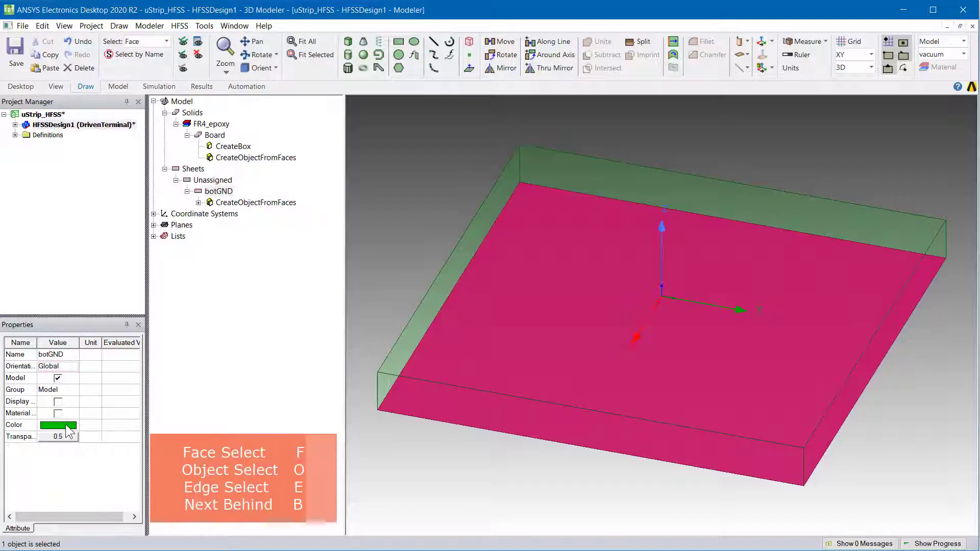
Step: Colour botGND cyan and set its transparency to 0.5
left_click(67, 427)
left_click(421, 228)
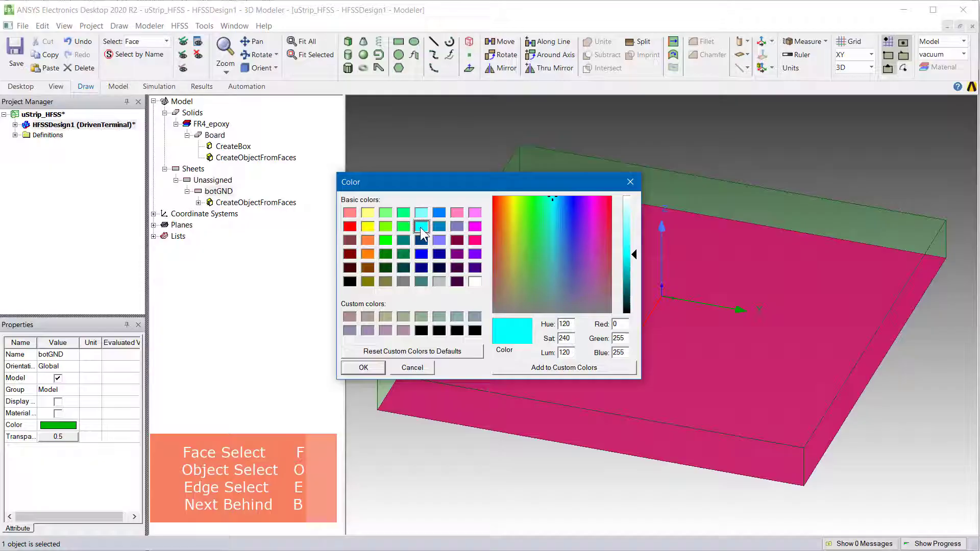
left_click(370, 365)
left_click(58, 437)
left_click(74, 436)
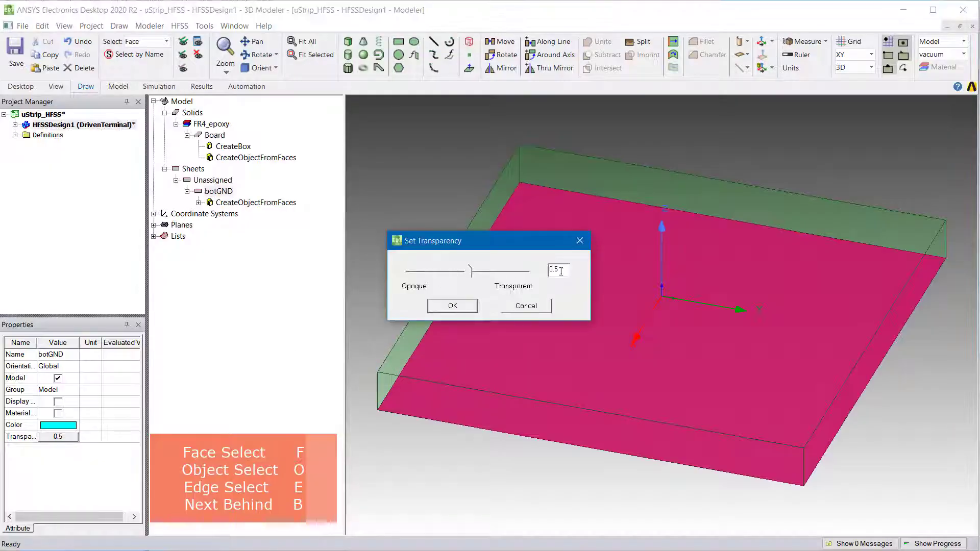
left_click_drag(561, 269, 545, 271)
left_click(452, 305)
left_click(385, 210)
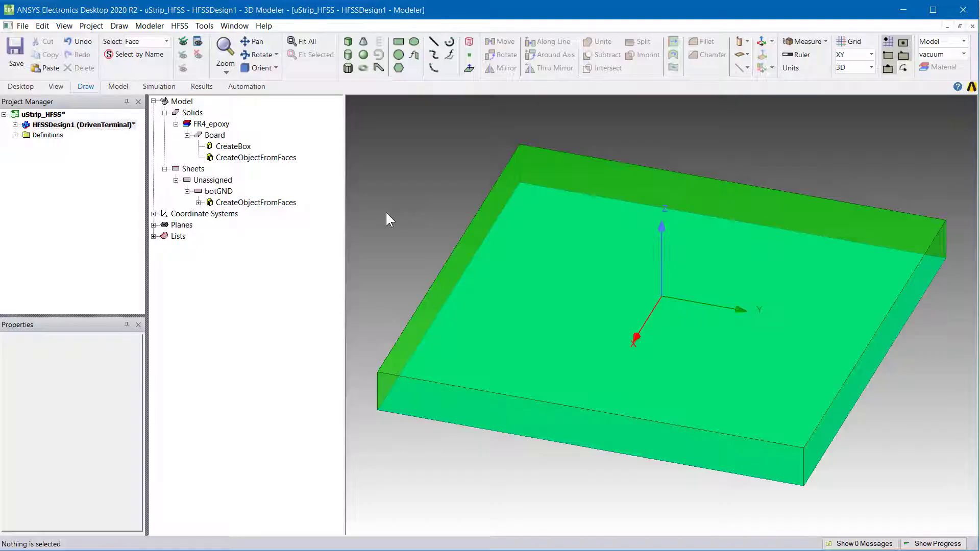
Step: Section the Board solid along the XZ plane to create Board_Section1
key("o")
left_click(221, 137)
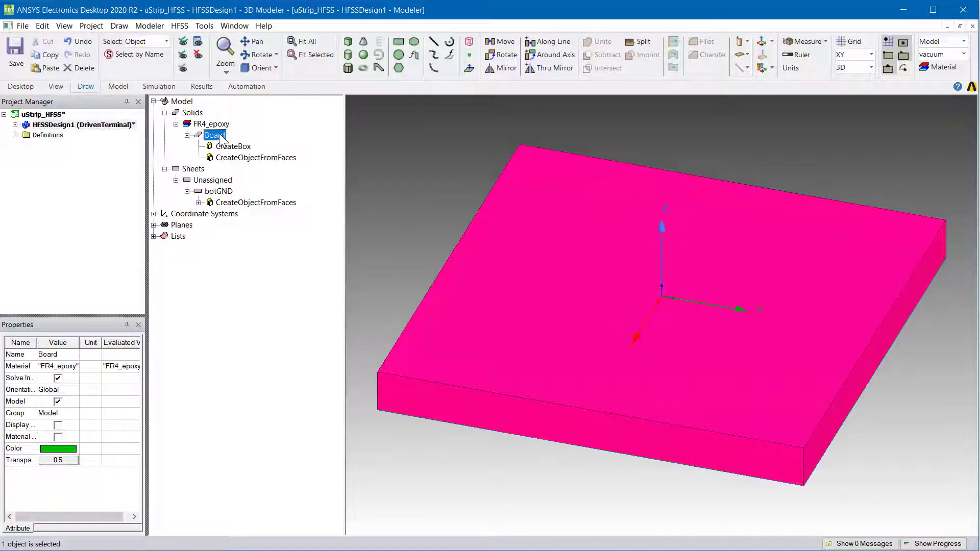
right_click(358, 104)
mouse_move(379, 209)
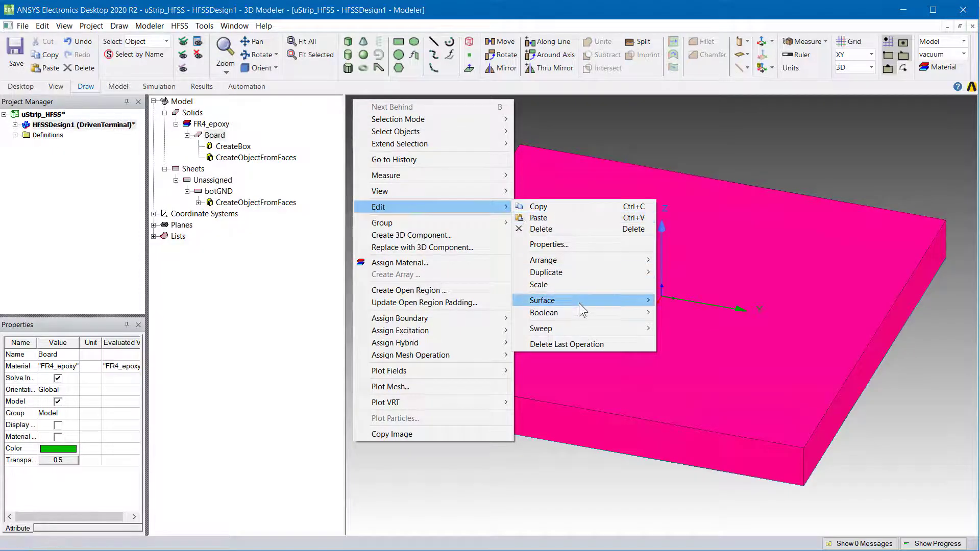
mouse_move(582, 302)
left_click(727, 300)
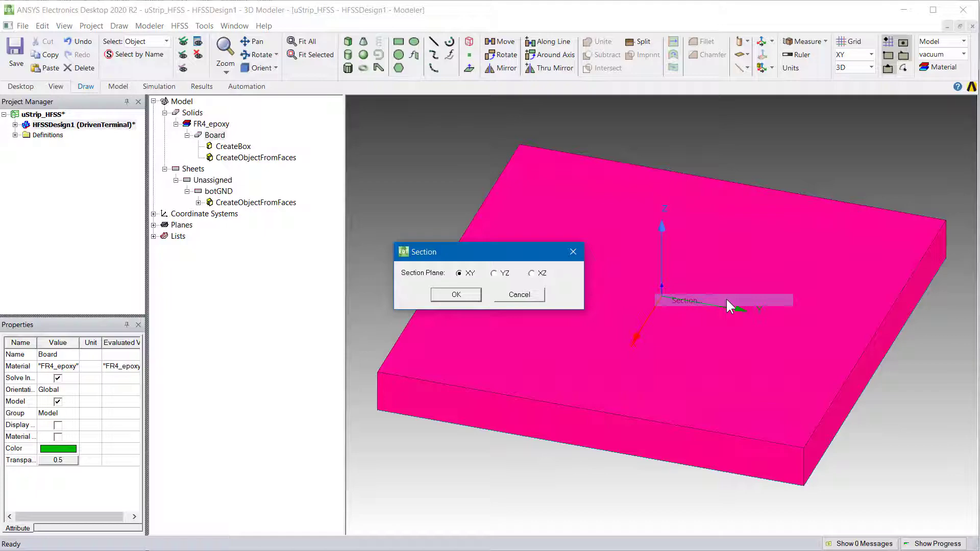
left_click(532, 273)
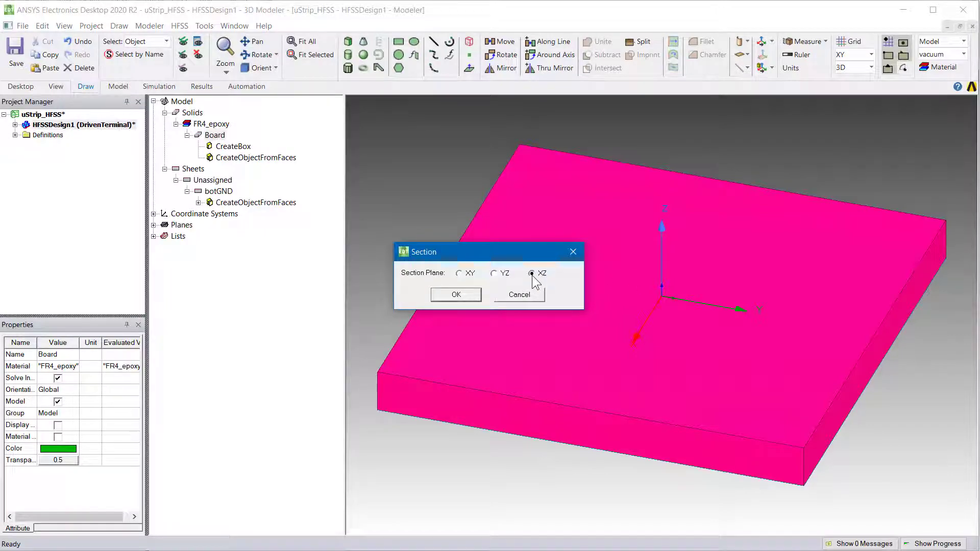
left_click(456, 295)
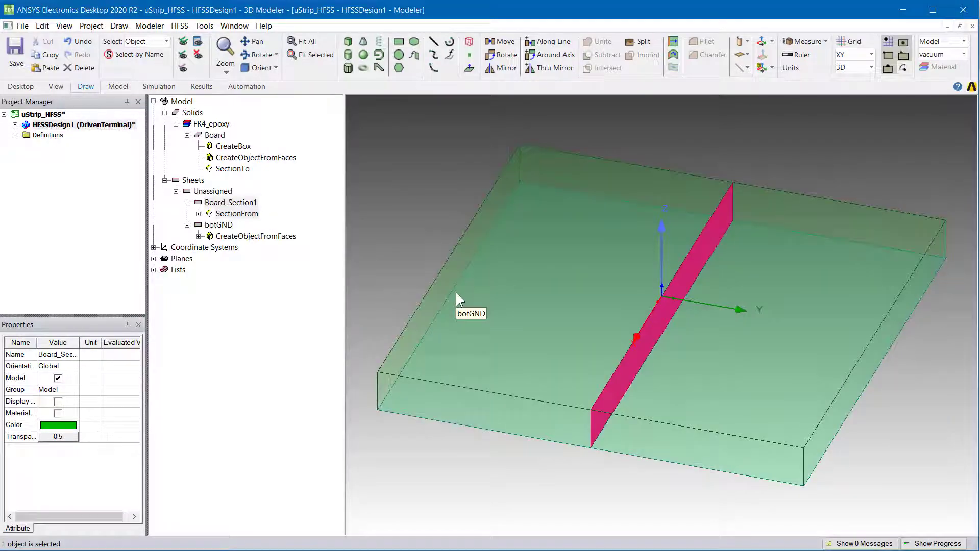
Step: Thicken the section sheet on both sides by a new TraceWidth variable of 1 mm
right_click(348, 96)
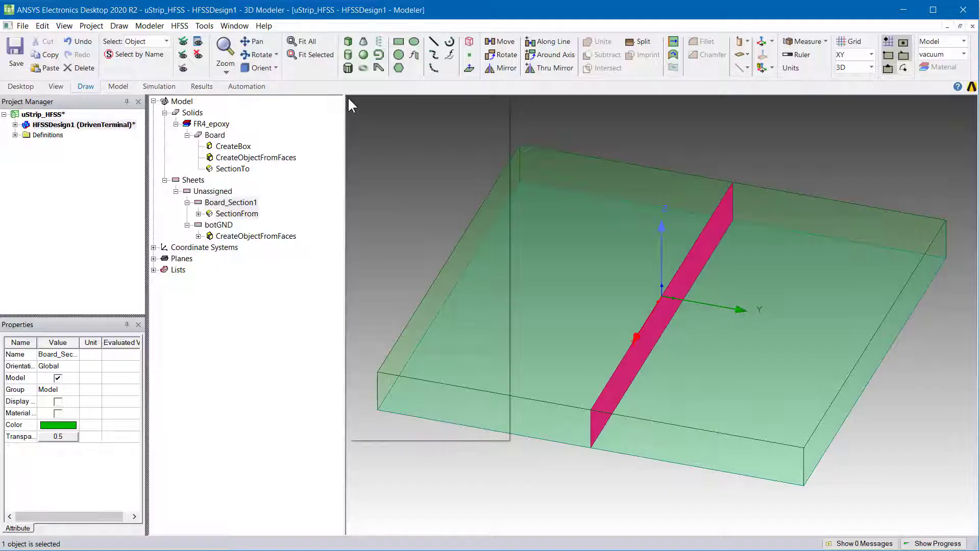
mouse_move(386, 205)
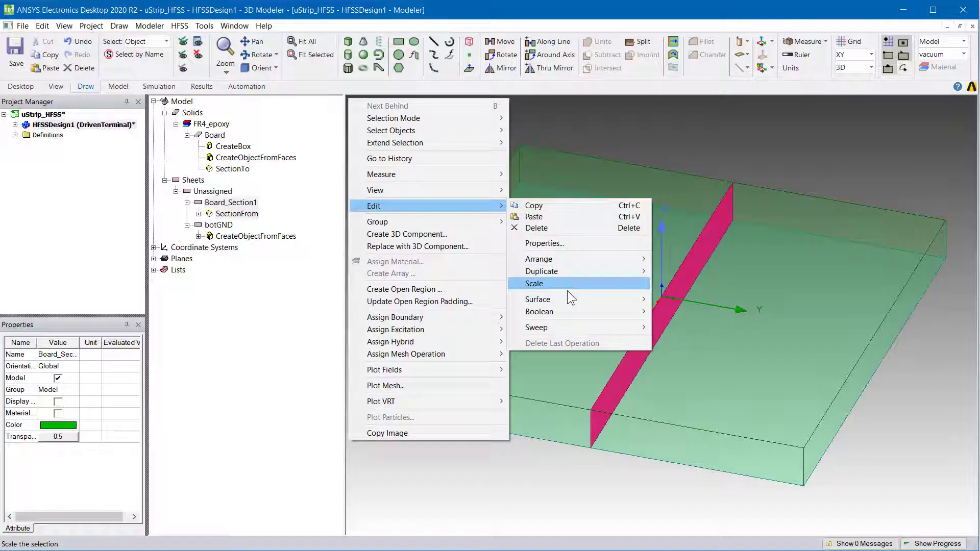
mouse_move(572, 299)
left_click(727, 423)
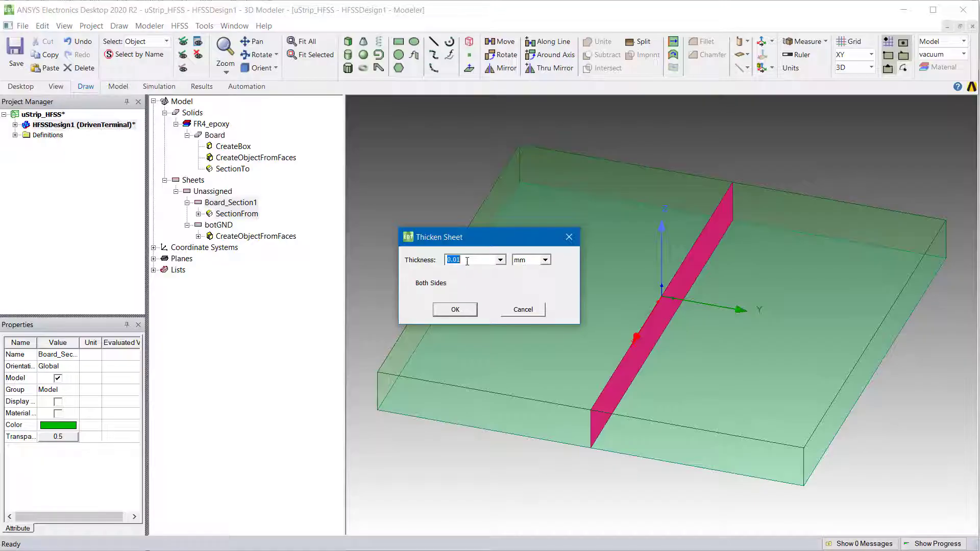
left_click(409, 283)
type("TraceWidth")
left_click(454, 311)
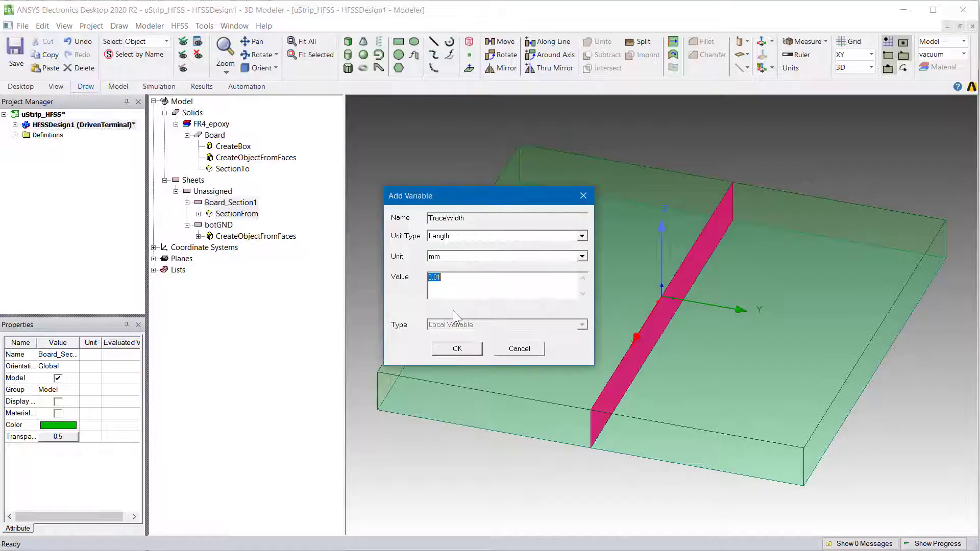
key("BackSpace")
left_click(457, 349)
Step: Rename the thickened strip to DummyBox
left_click(414, 243)
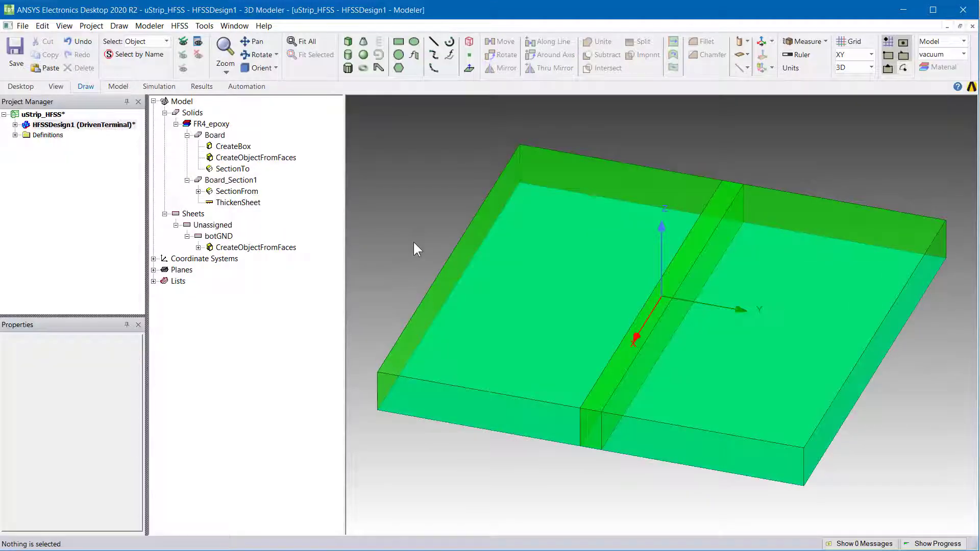
left_click(251, 180)
left_click(56, 355)
type("Dummy")
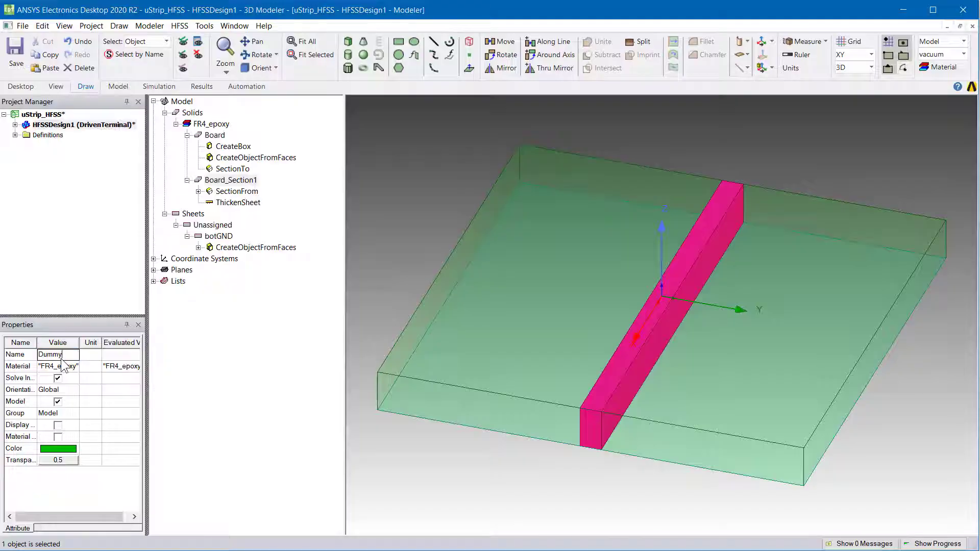
type("Box")
key("Return")
Step: Create a separate sheet from the DummyBox strip's top face
left_click(392, 267)
key("f")
left_click(680, 263)
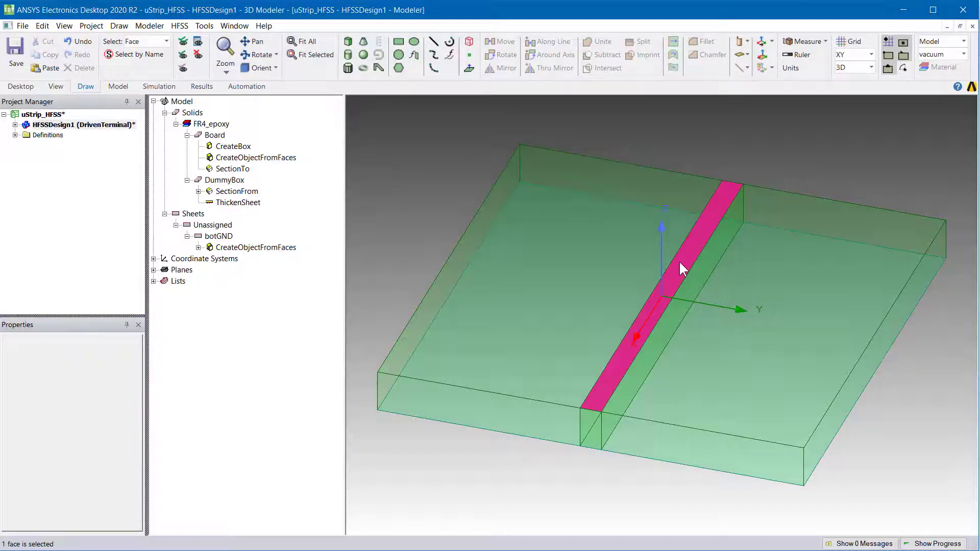
right_click(351, 101)
mouse_move(450, 207)
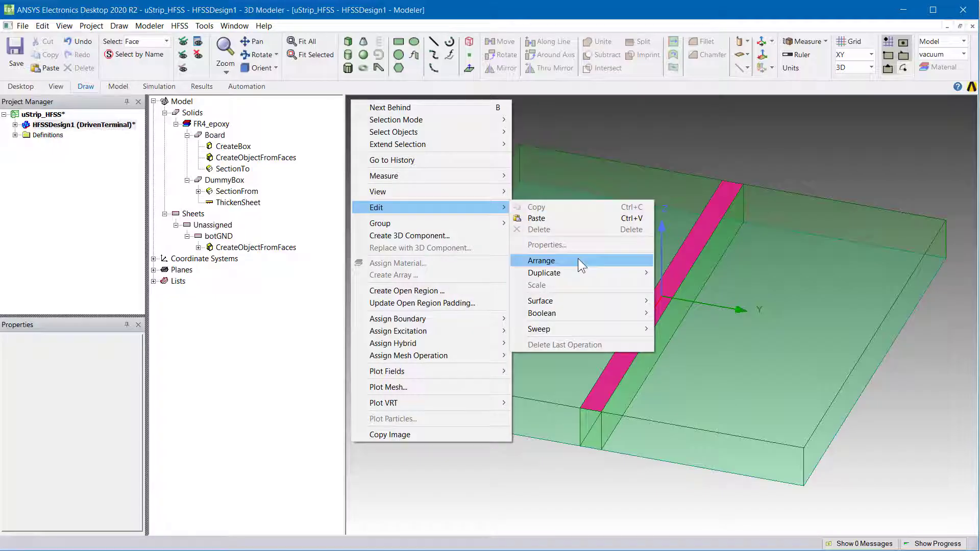
mouse_move(541, 300)
left_click(743, 364)
Step: Name the sheet Trace, make it orange and opaque, then select it with botGND
left_click(54, 354)
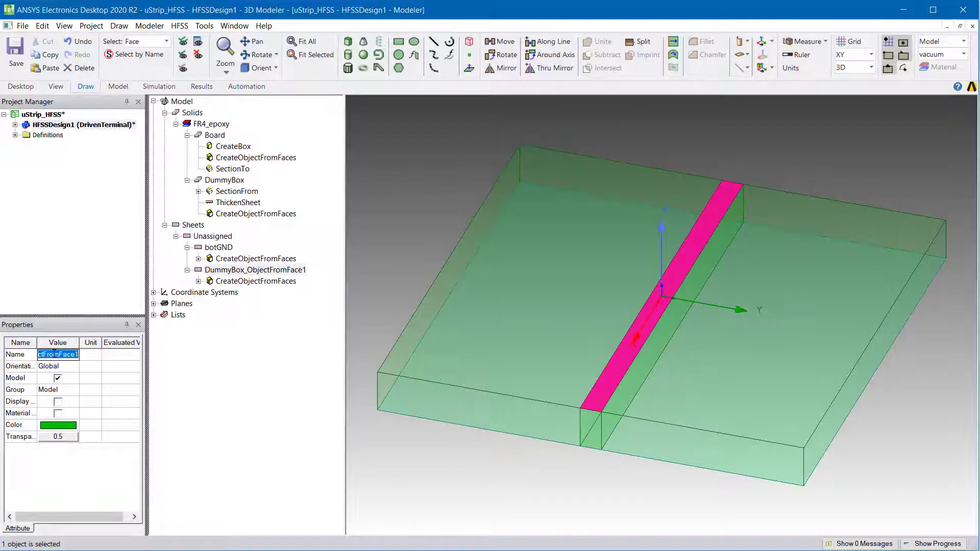
type("Trace")
left_click(56, 426)
left_click(369, 288)
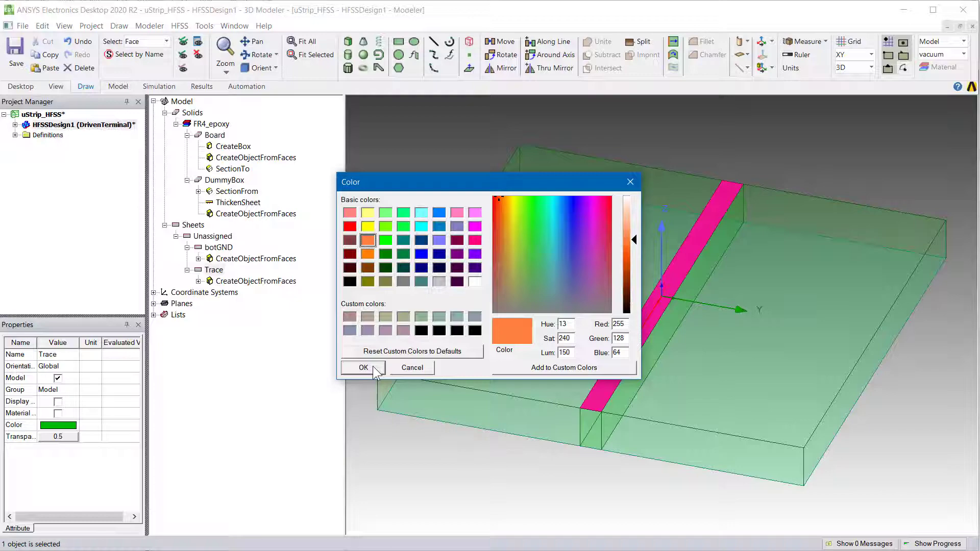
left_click(373, 366)
left_click(58, 437)
left_click(452, 305)
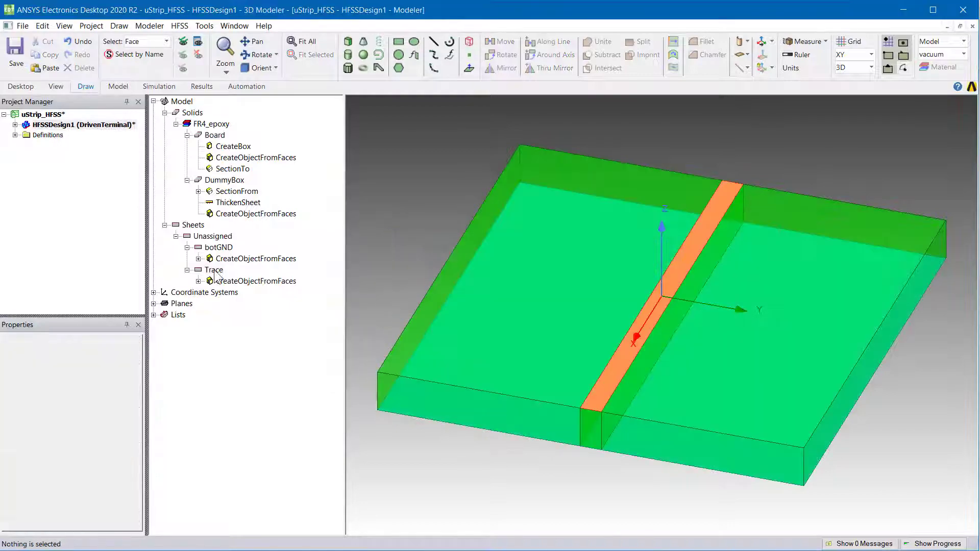
left_click(214, 271)
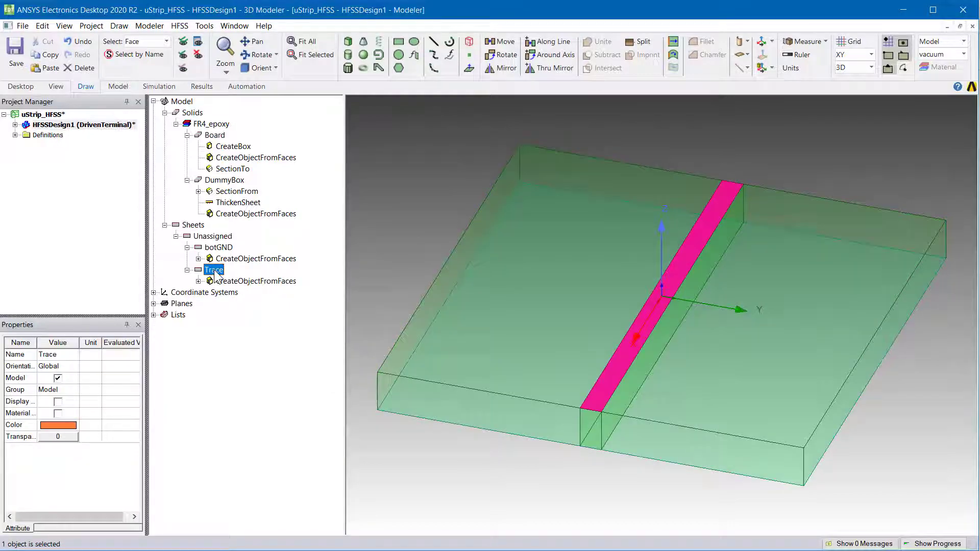
left_click(223, 248, "ctrl")
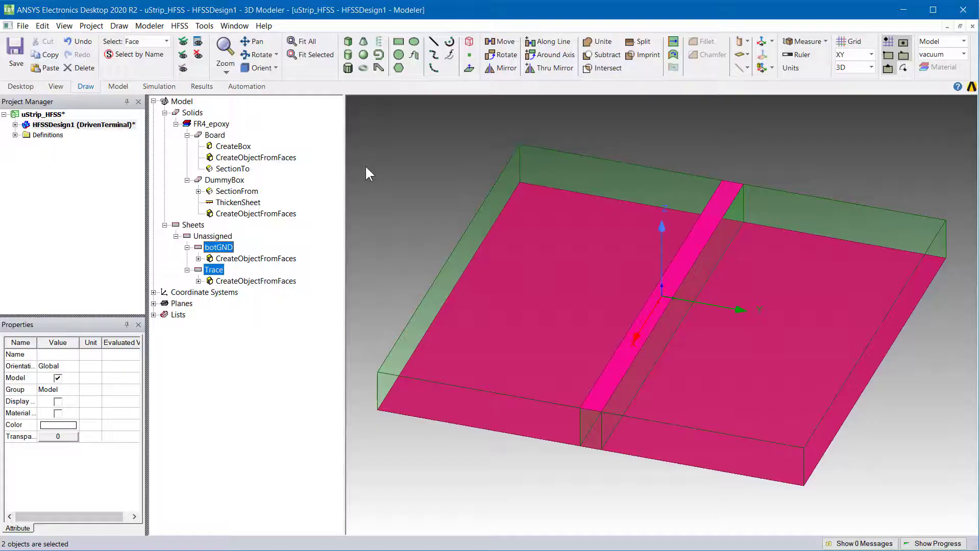
Step: Give Trace and botGND a Finite Conductivity boundary using copper, then inspect FiniteCond1
right_click(354, 101)
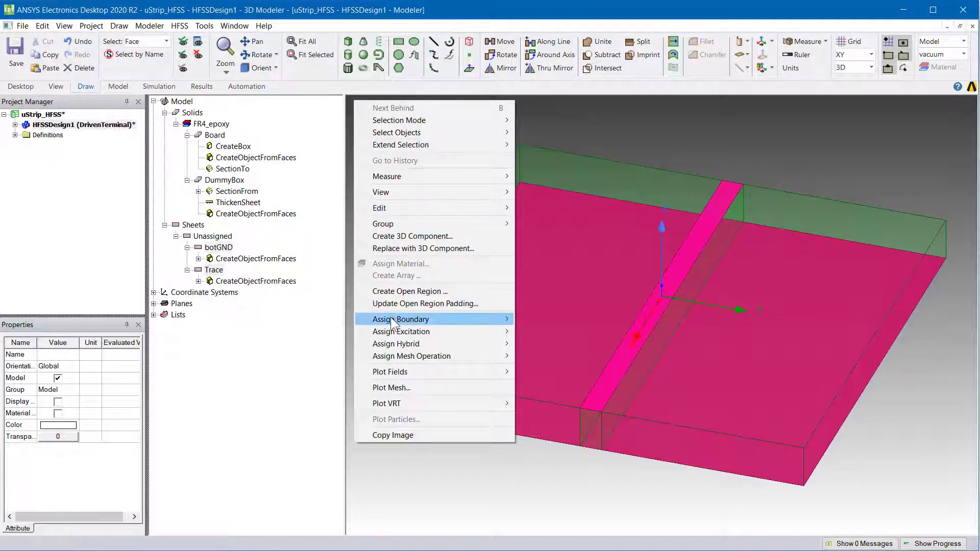
mouse_move(453, 326)
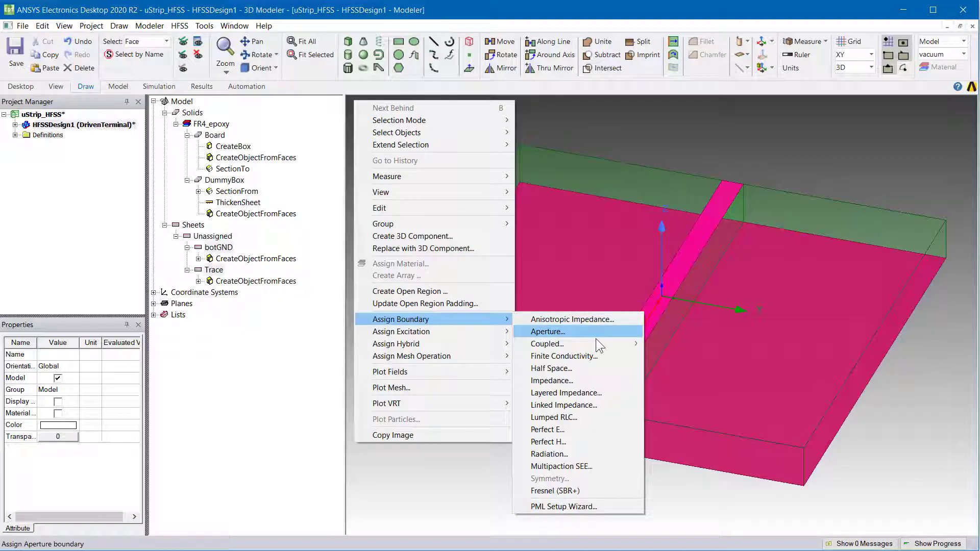
left_click(598, 356)
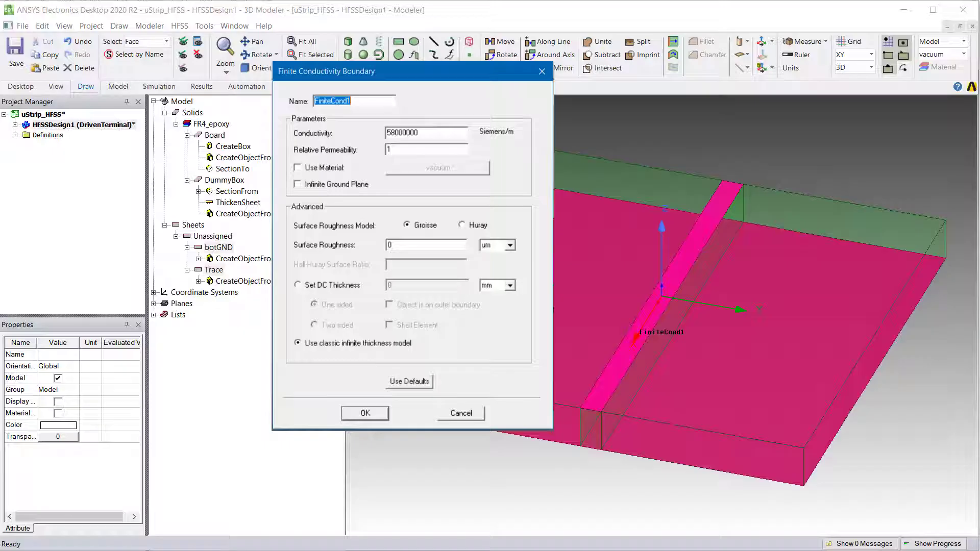
left_click(298, 167)
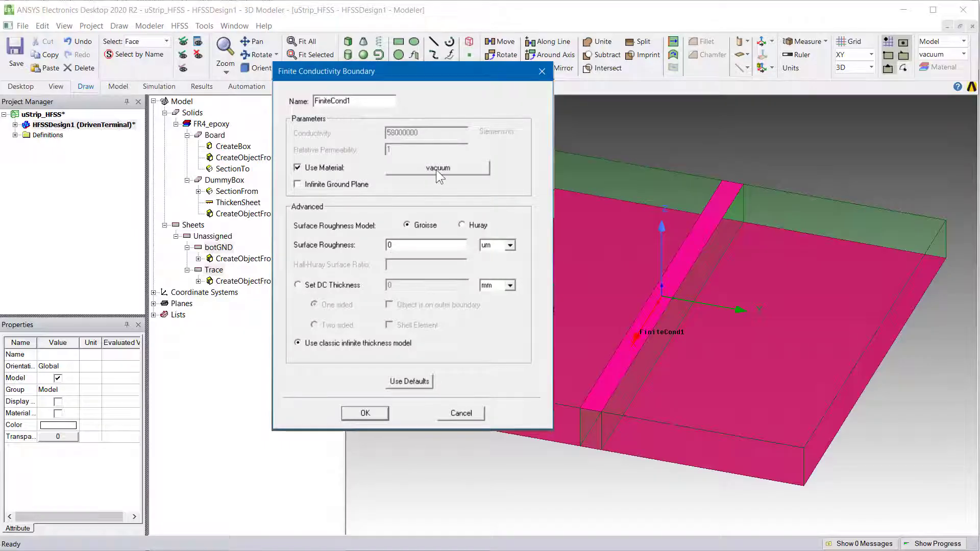
left_click(437, 168)
type("C")
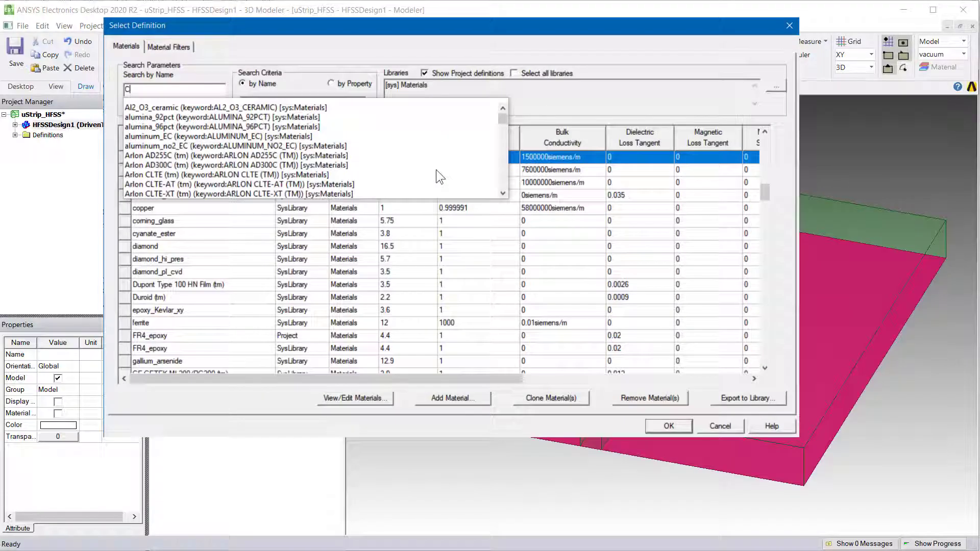
left_click(198, 206)
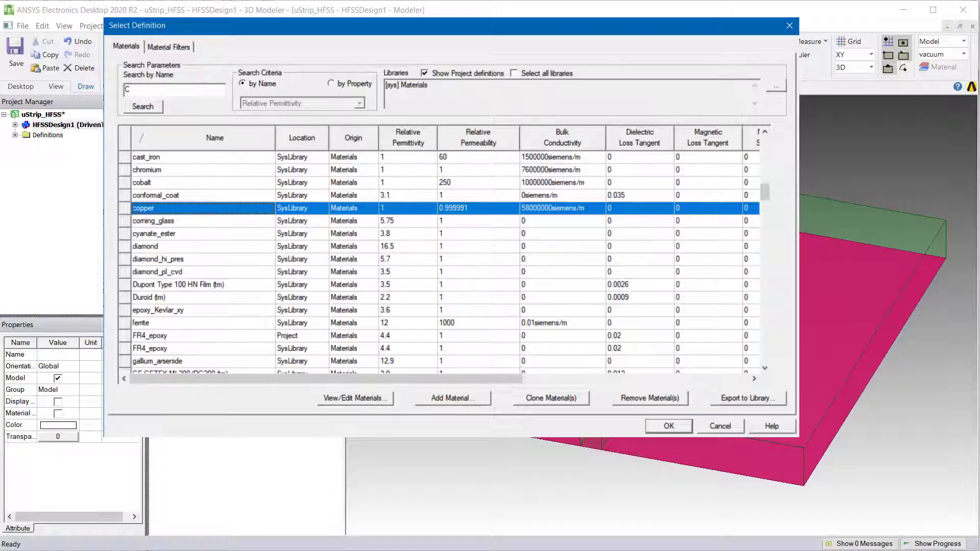
key("Return")
key("Return")
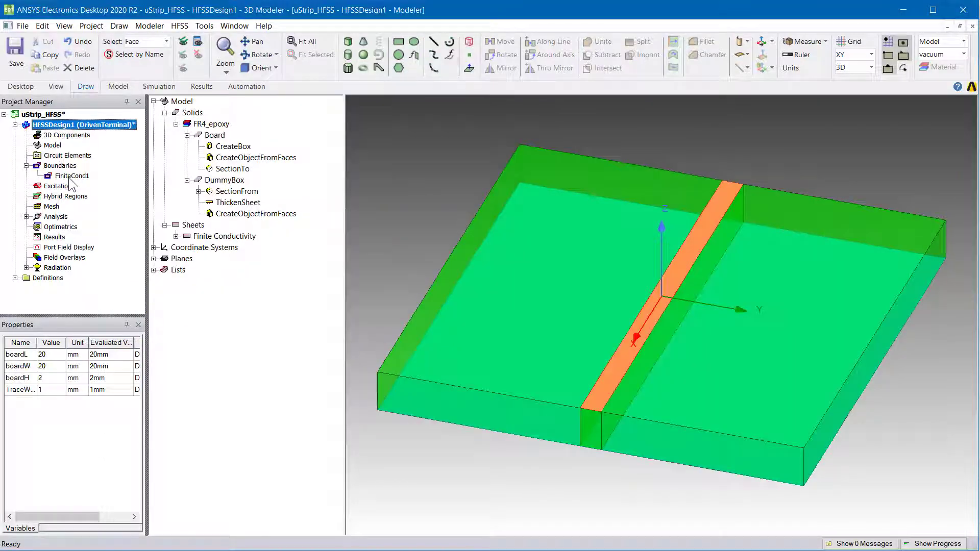
left_click(68, 176)
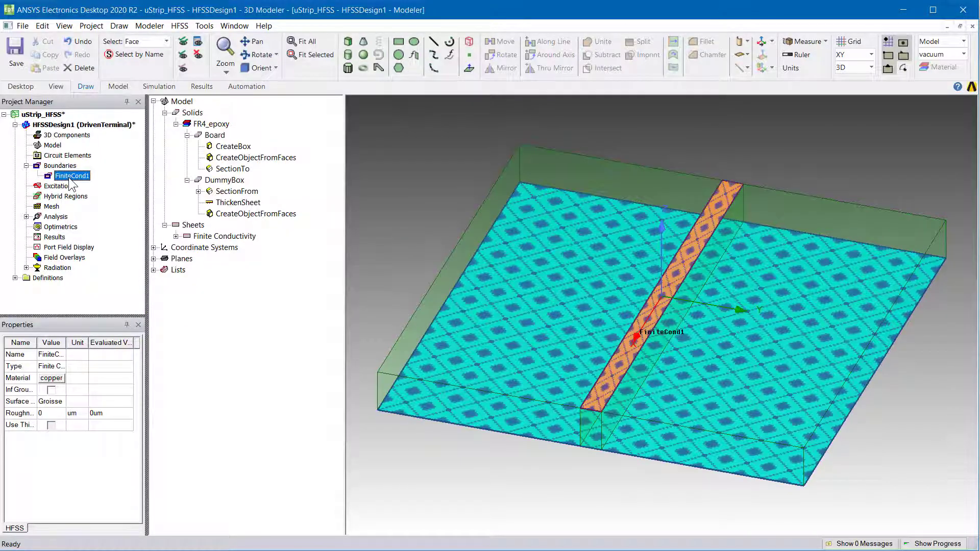
left_click(394, 133)
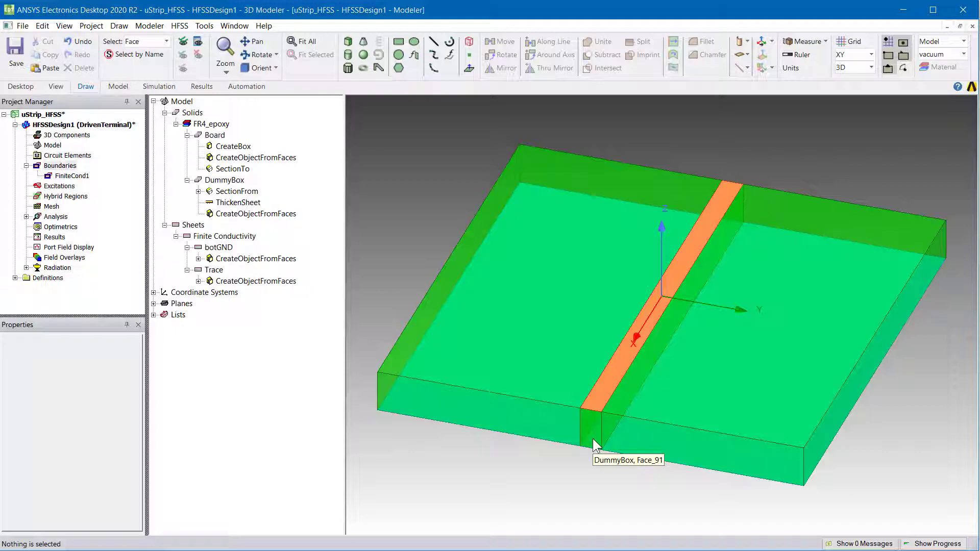
Step: Copy the trace's front and far end faces into separate sheets DummyBox_ObjectFromFace1 and DummyBox_ObjectFromFace2
left_click(591, 431)
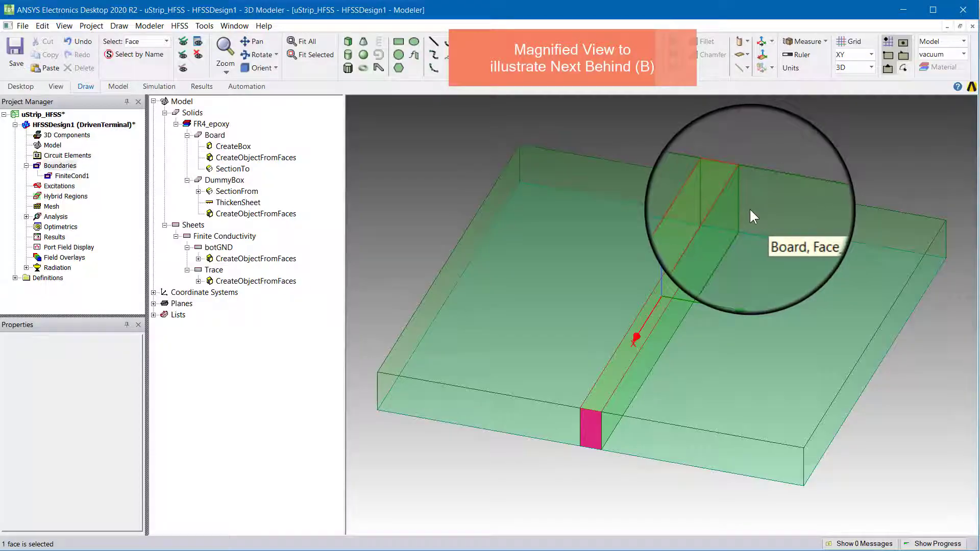
key("b")
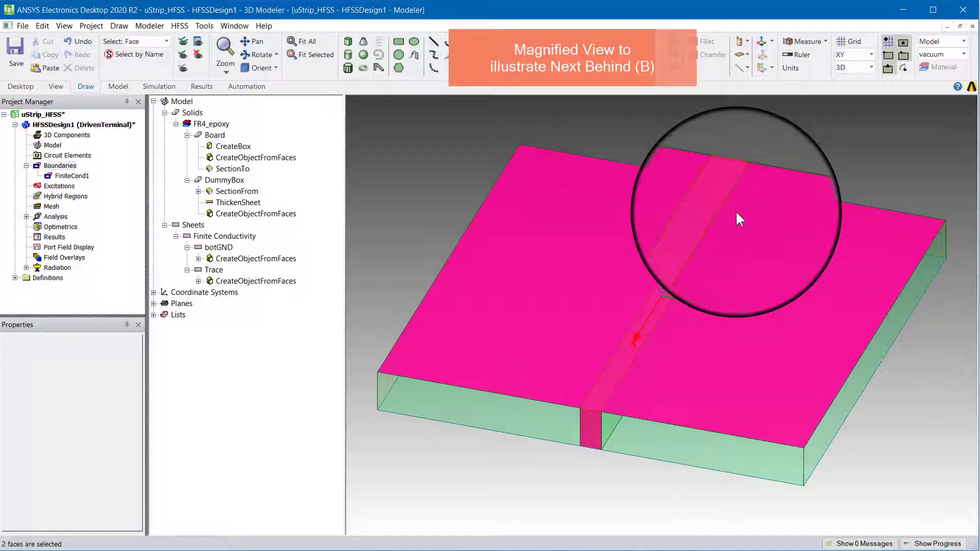
key("b")
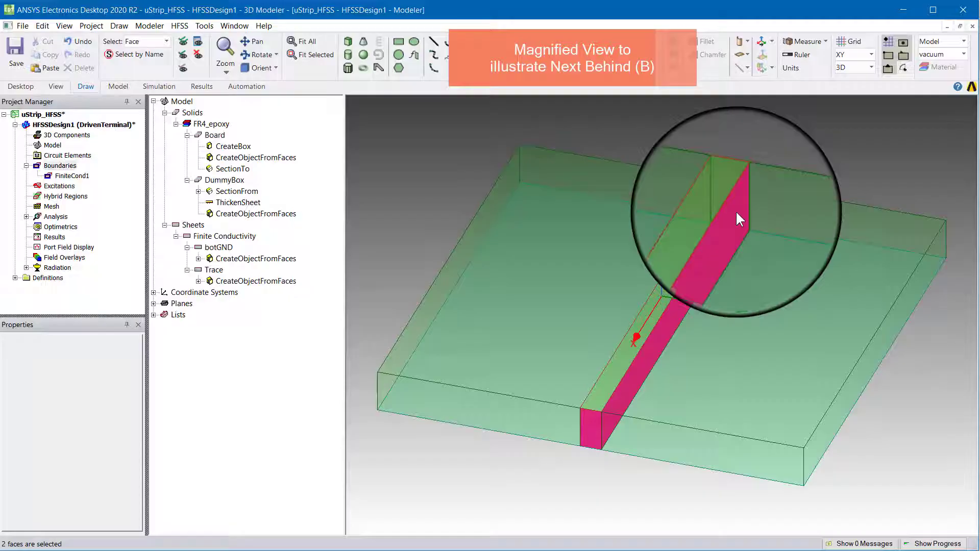
key("b")
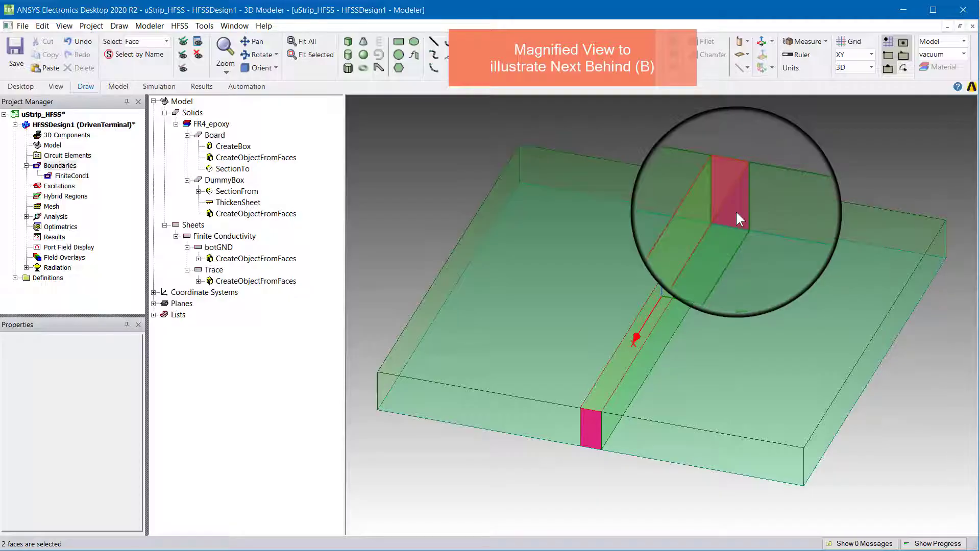
right_click(350, 101)
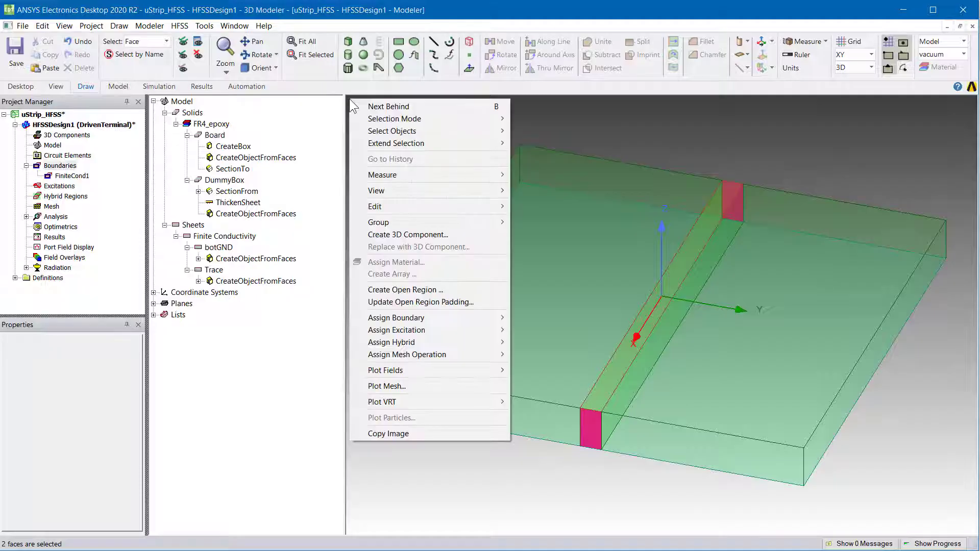
mouse_move(484, 207)
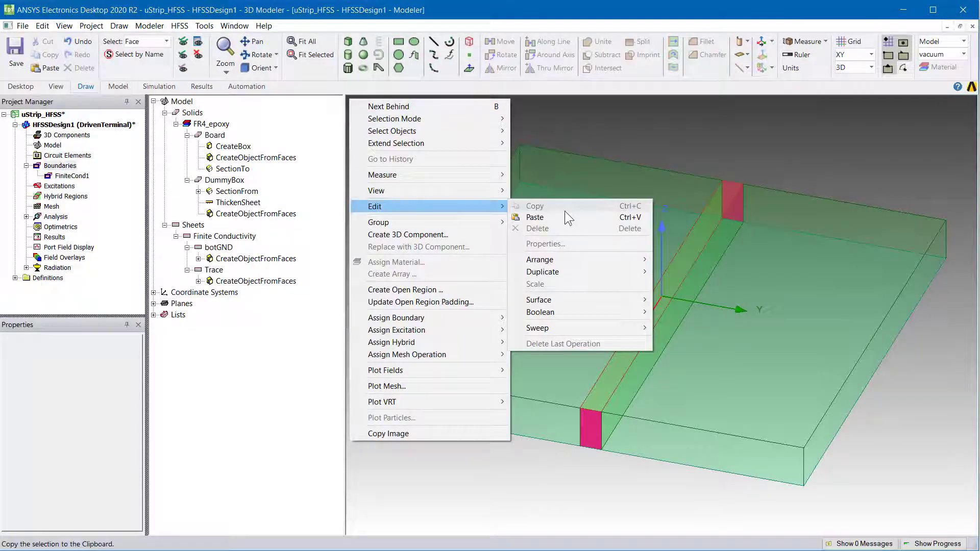
left_click(735, 363)
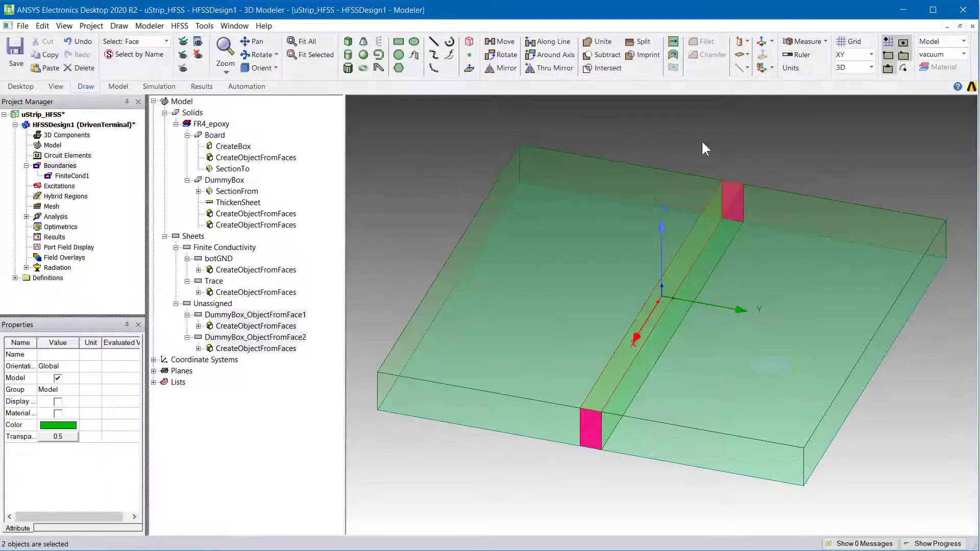
left_click(279, 316)
Step: Rename the two end-face sheets to p1 and p2
left_click(66, 355)
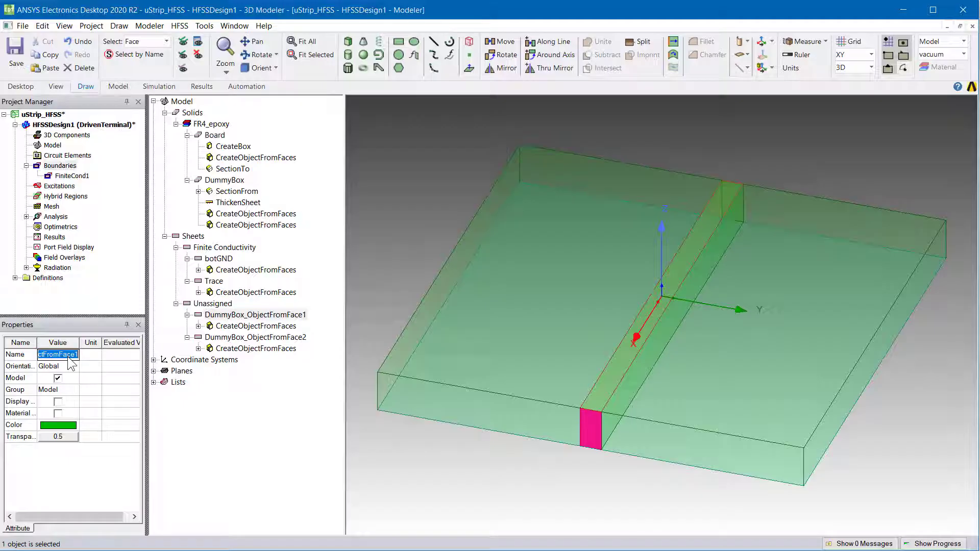
type("p2")
key("Return")
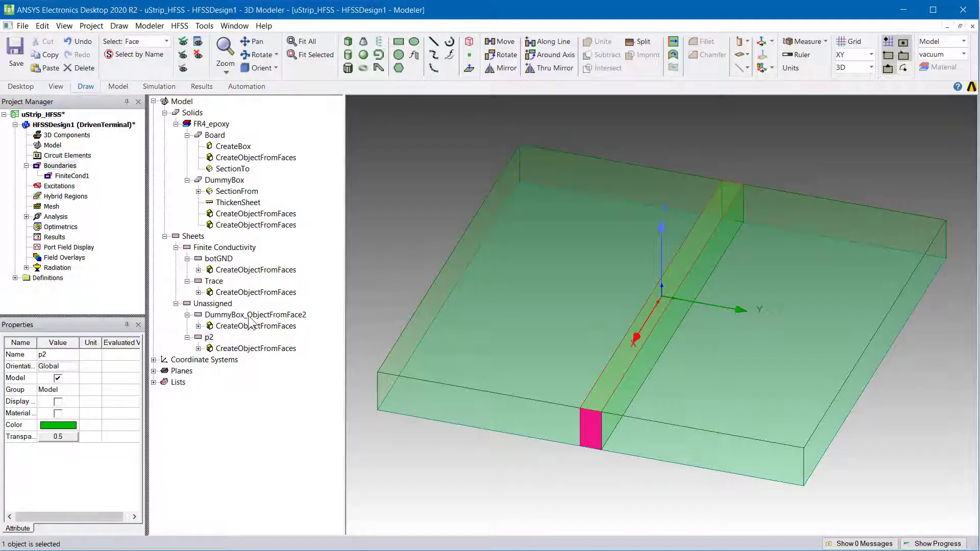
left_click(70, 356)
key("Return")
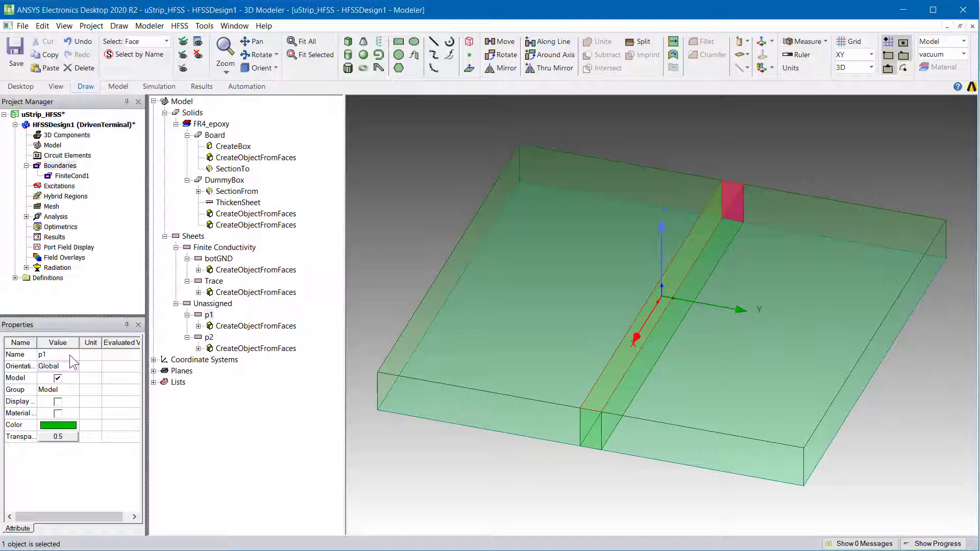
left_click(401, 227)
Step: Make p1 and p2 terminal lumped ports referenced to botGND, naming the first port1
left_click(209, 315)
left_click(209, 338, "ctrl")
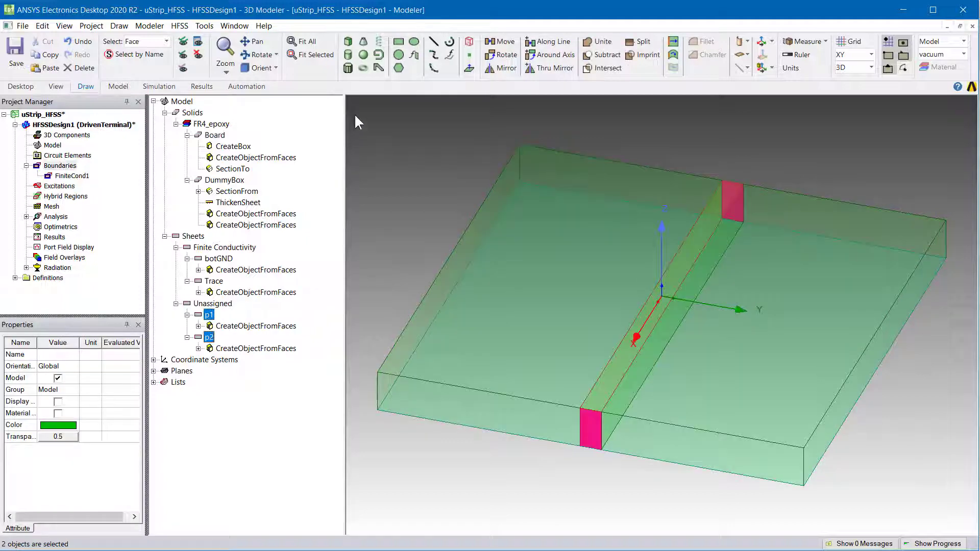
right_click(350, 102)
mouse_move(469, 336)
left_click(544, 368)
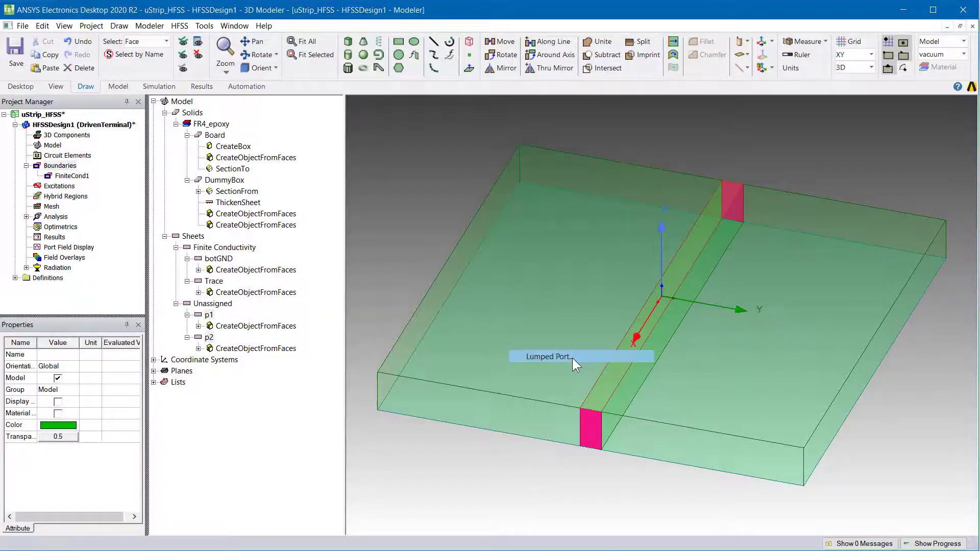
left_click(548, 250)
double_click(468, 129)
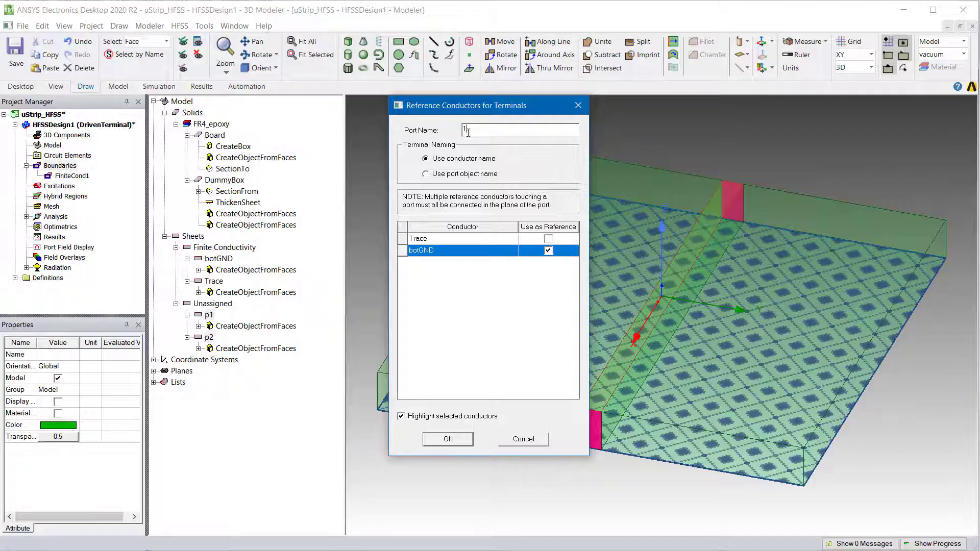
type("port1")
left_click(447, 440)
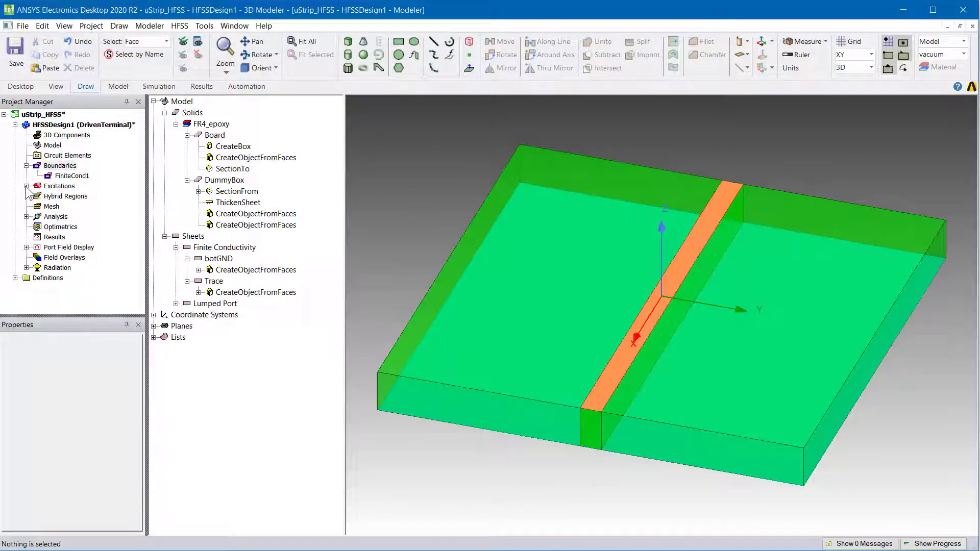
Step: Rename the second lumped port to port2
left_click(63, 207)
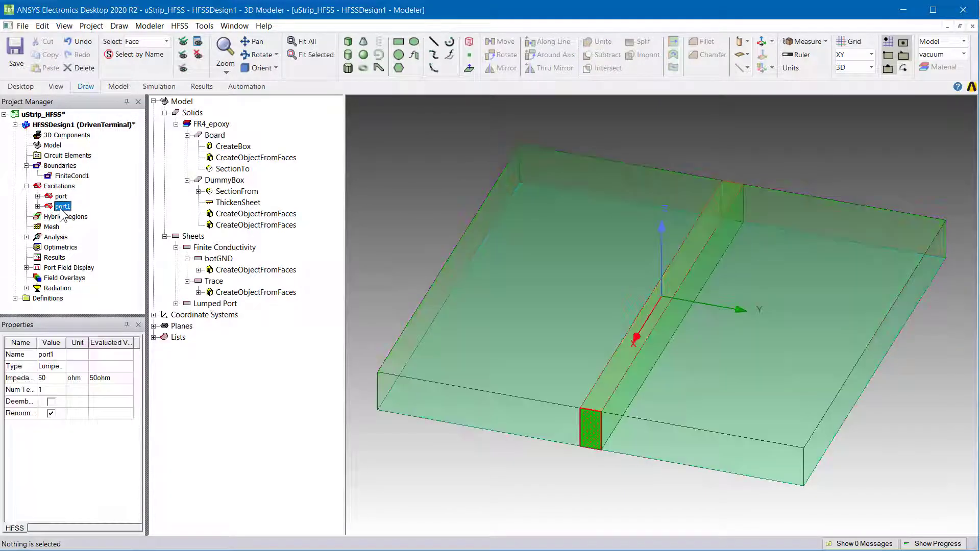
left_click(51, 354)
type("port2")
key("Return")
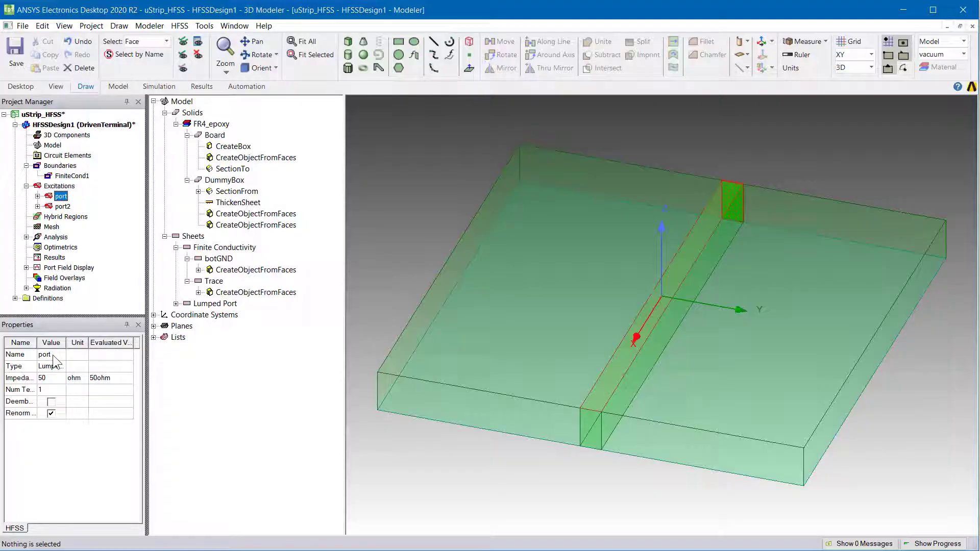
Step: In the design variables, set boardL 15, boardW 15, boardH 3 and TraceWidth 4
left_click(403, 181)
left_click(118, 125)
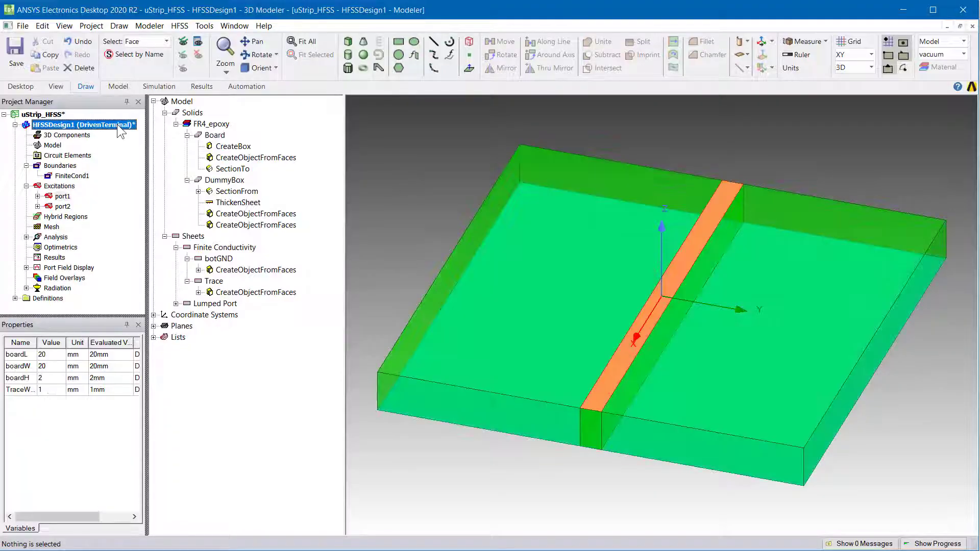
left_click_drag(36, 342, 43, 345)
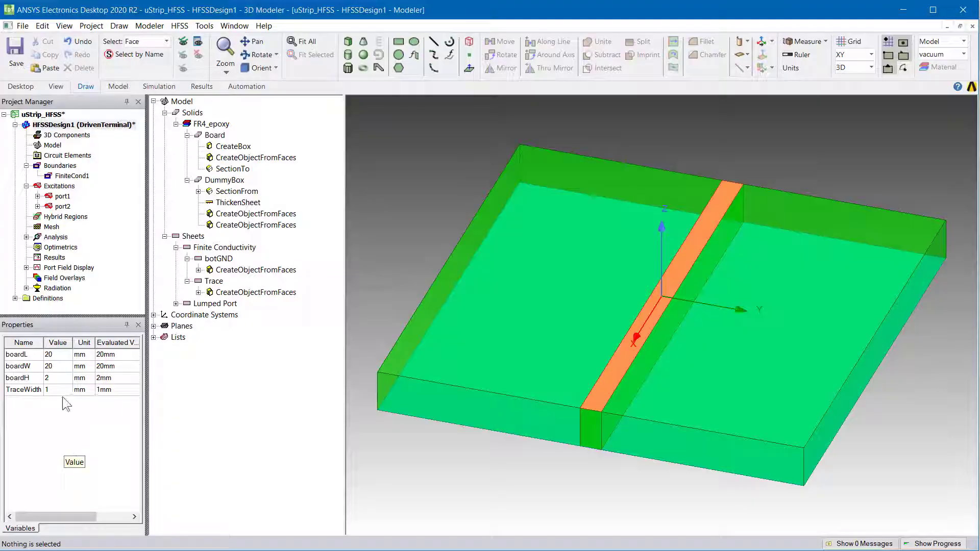
left_click(59, 355)
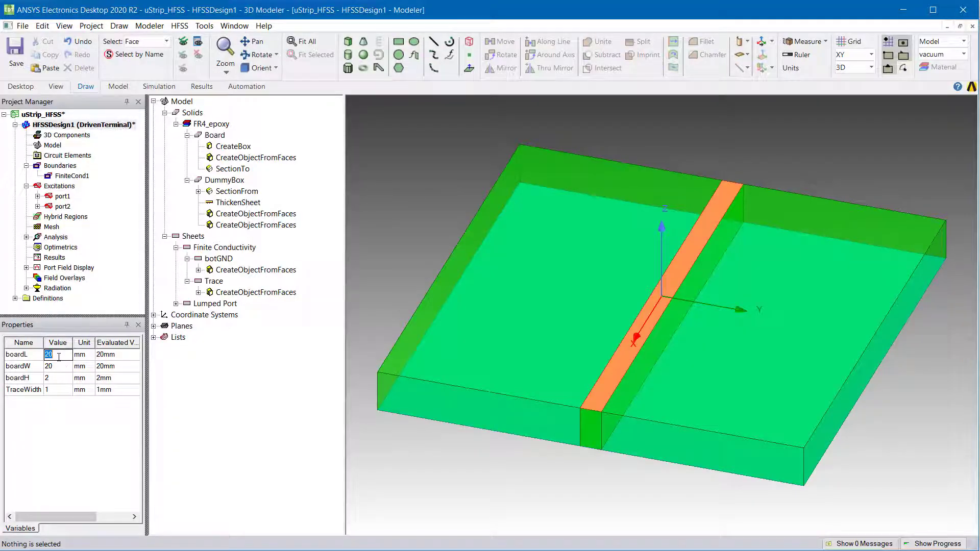
type("15")
left_click(59, 366)
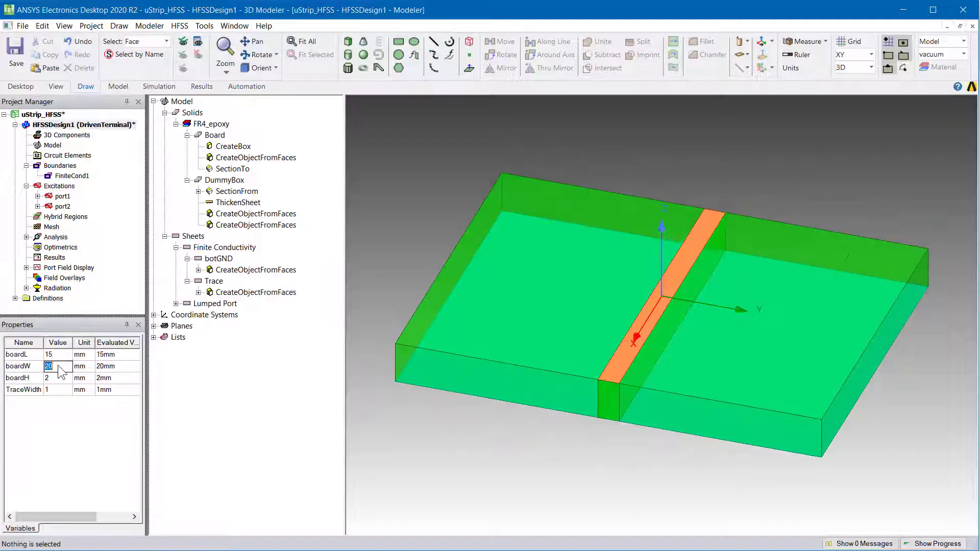
type("15")
left_click(57, 378)
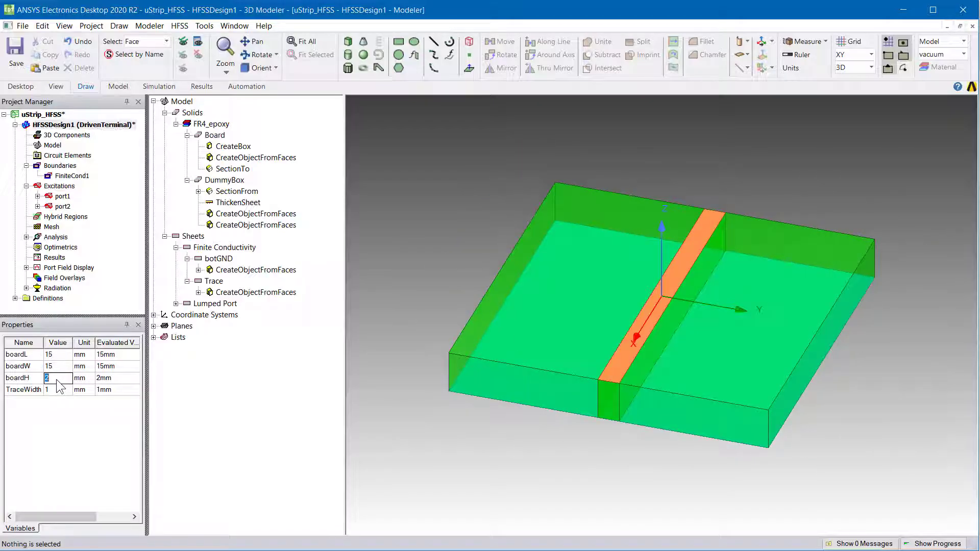
left_click(54, 393)
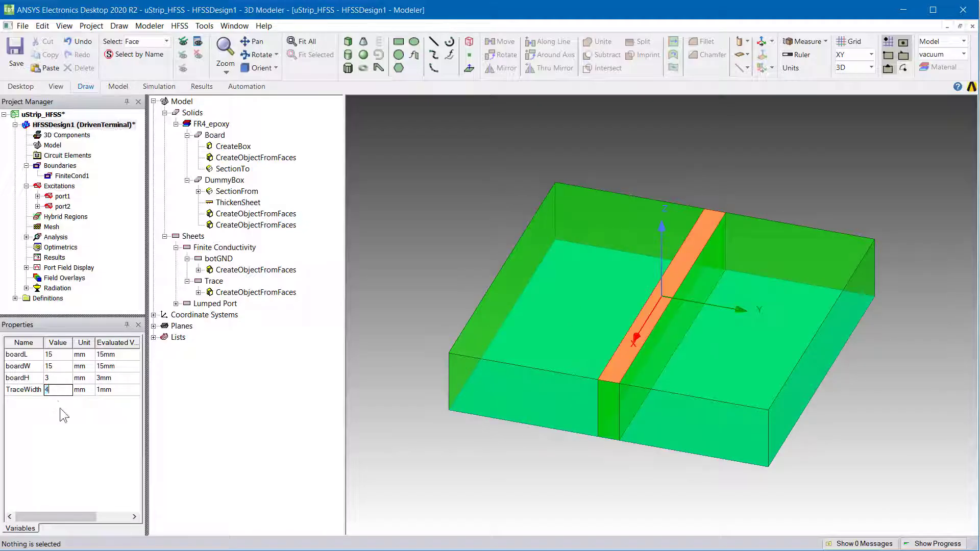
type("4")
key("Return")
Step: Change the variables to boardL 22, boardW 22, boardH 2 and TraceWidth 5
left_click(53, 357)
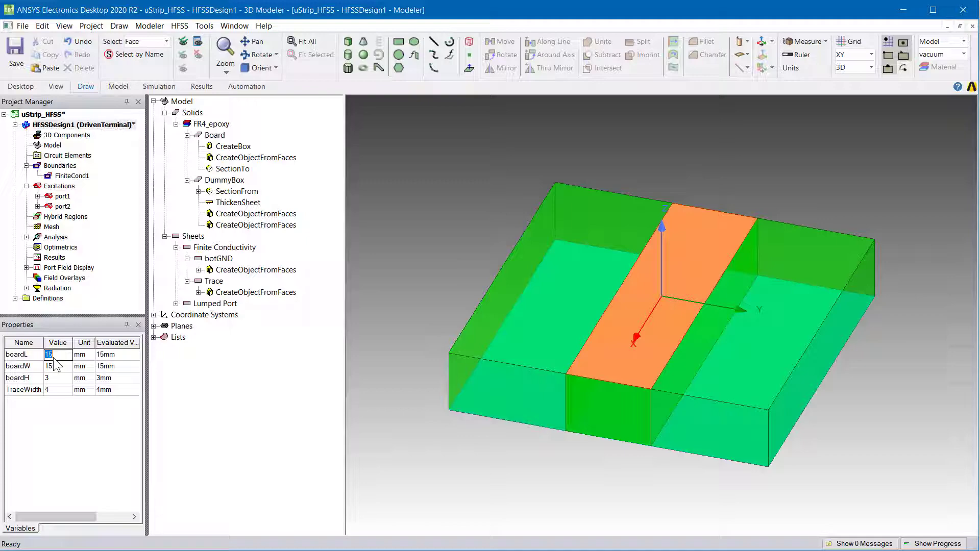
type("22")
key("Return")
left_click(55, 367)
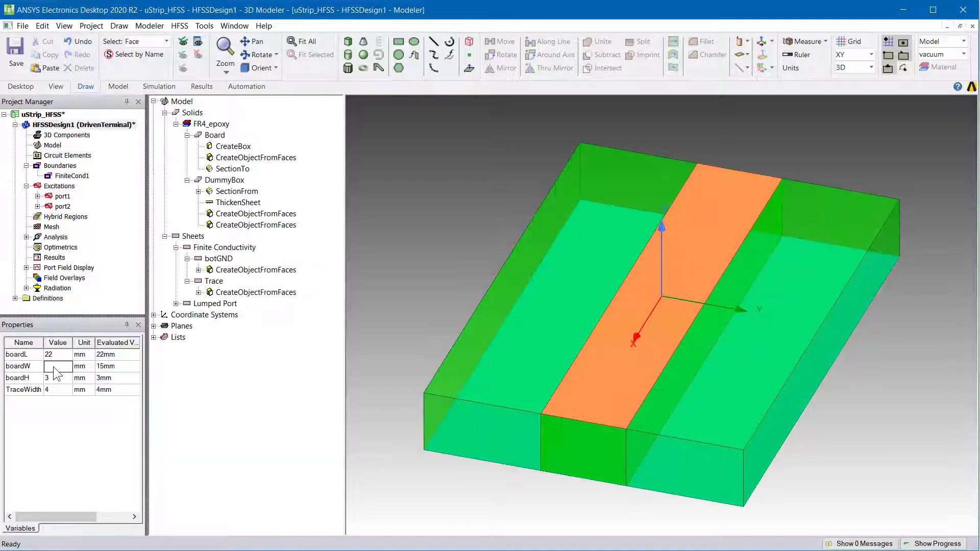
type("22")
key("Return")
left_click(54, 378)
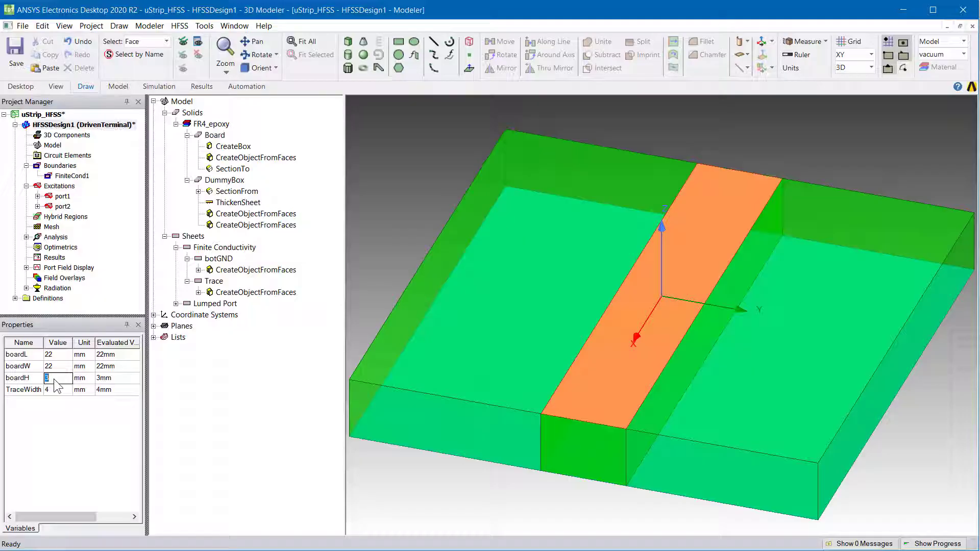
type("2")
key("Return")
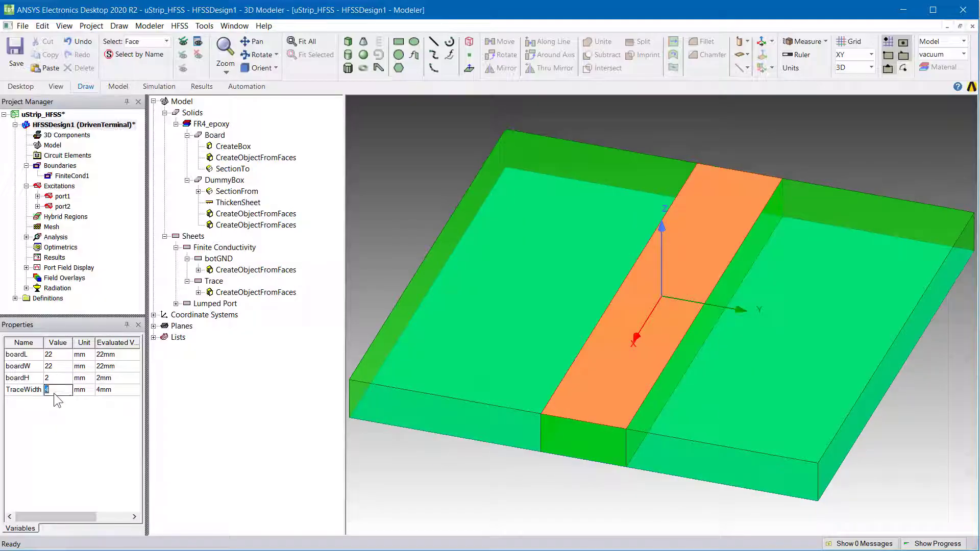
key("Return")
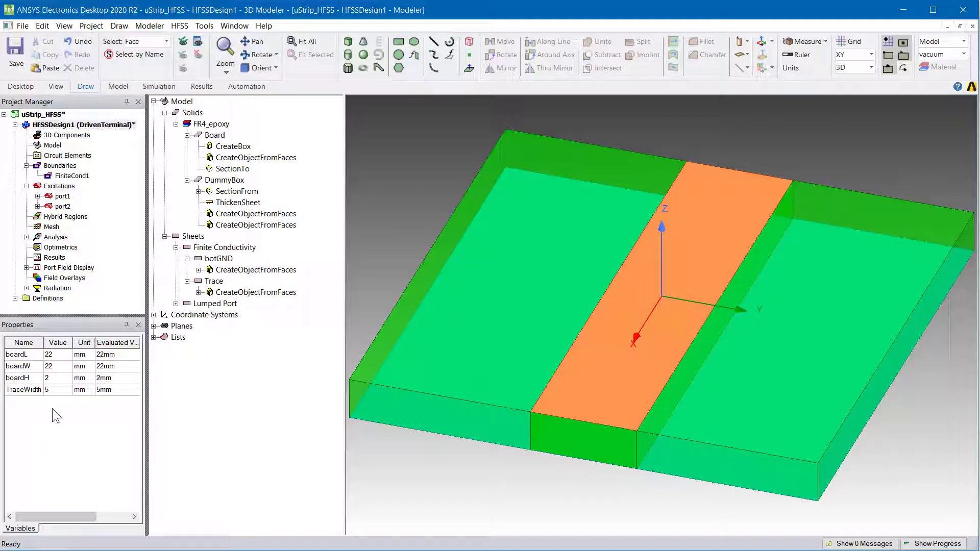
Step: Expand port1 and port2 to inspect terminals Trace_T1 and Trace_T2, then view HFSSDesign1's variables
left_click(37, 196)
left_click(62, 197)
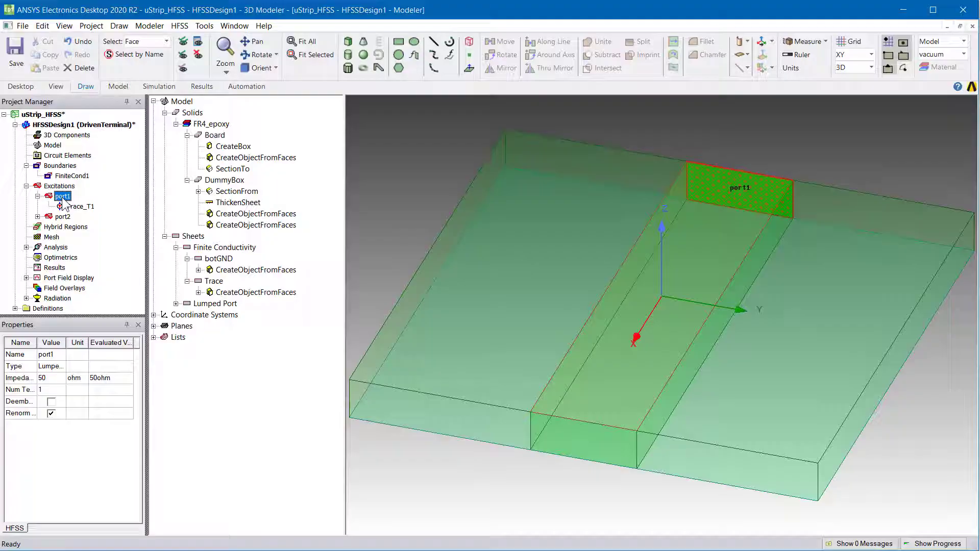
left_click(62, 216)
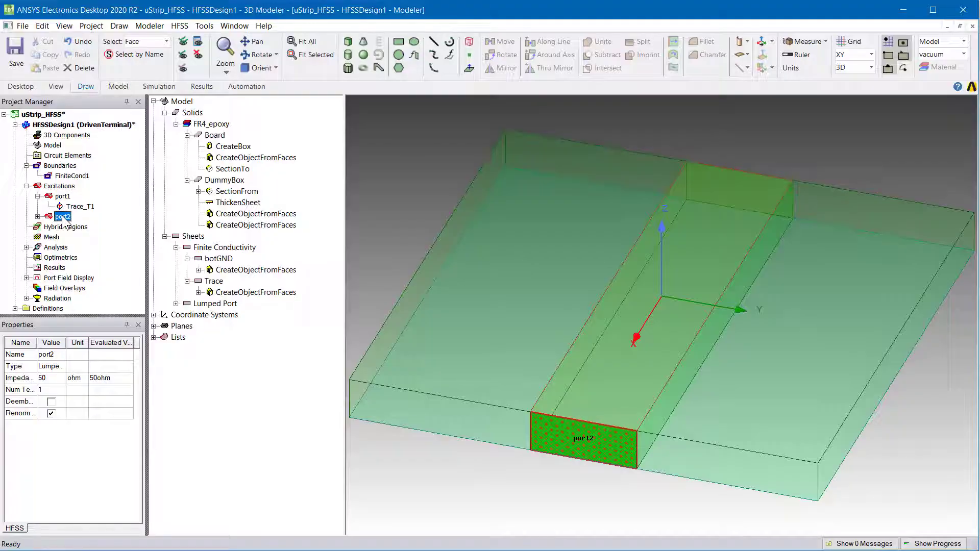
left_click(37, 216)
left_click(77, 227)
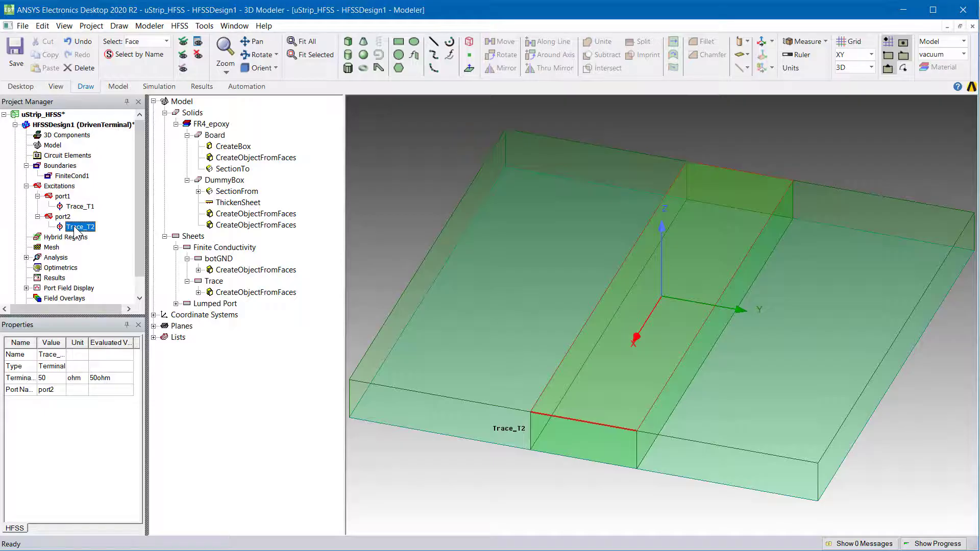
left_click(60, 217)
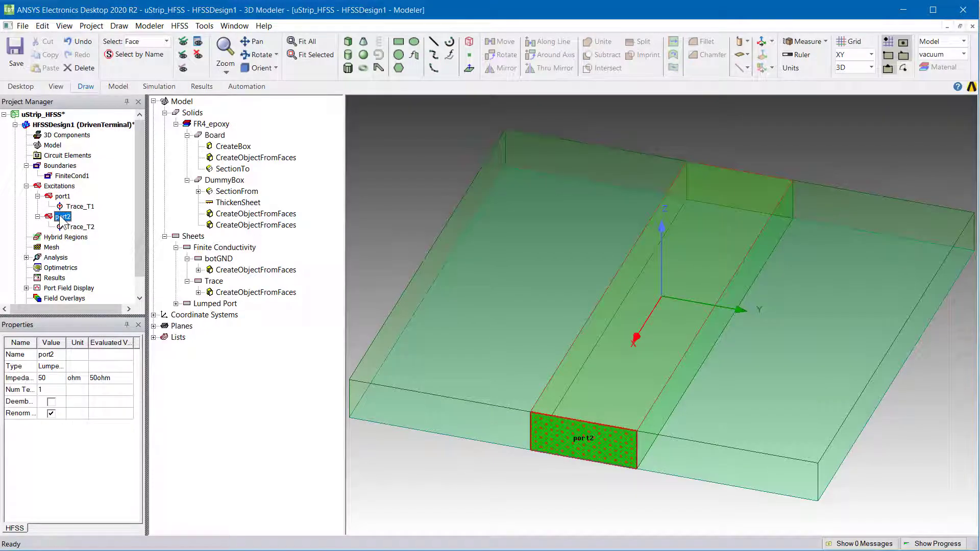
left_click(63, 197)
left_click(84, 127)
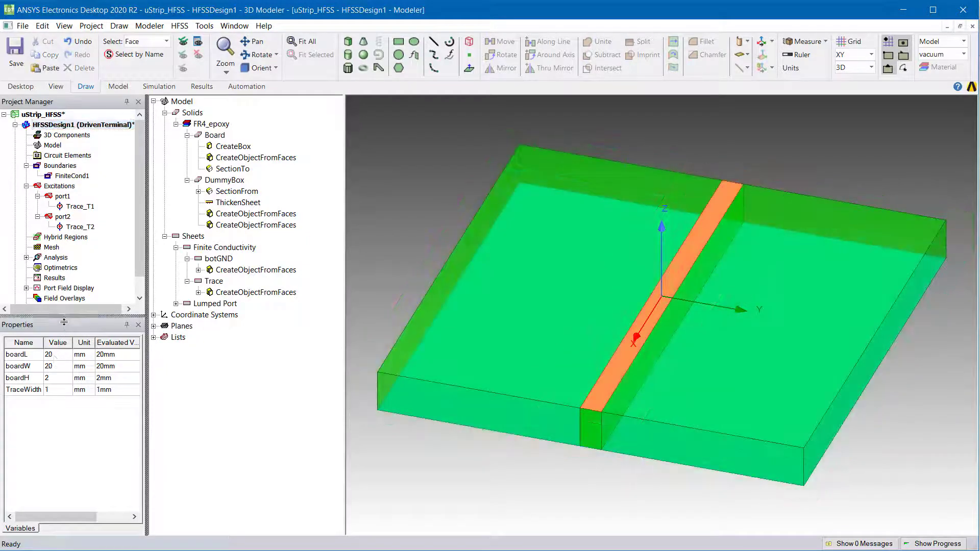
Step: Review the Auto1 solution setup (5 GHz, 6 passes, Delta S 0.02) and cancel without changes
left_click_drag(70, 366, 70, 370)
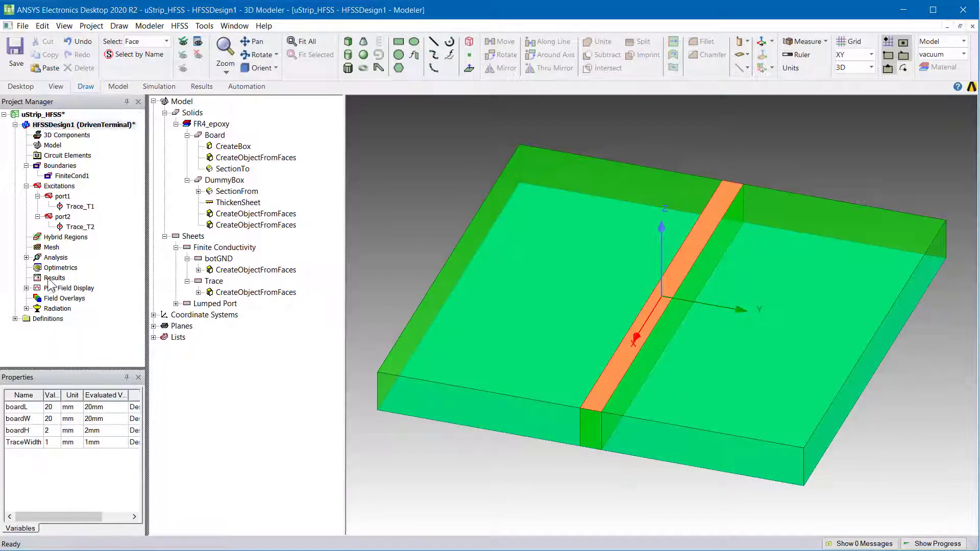
left_click(26, 258)
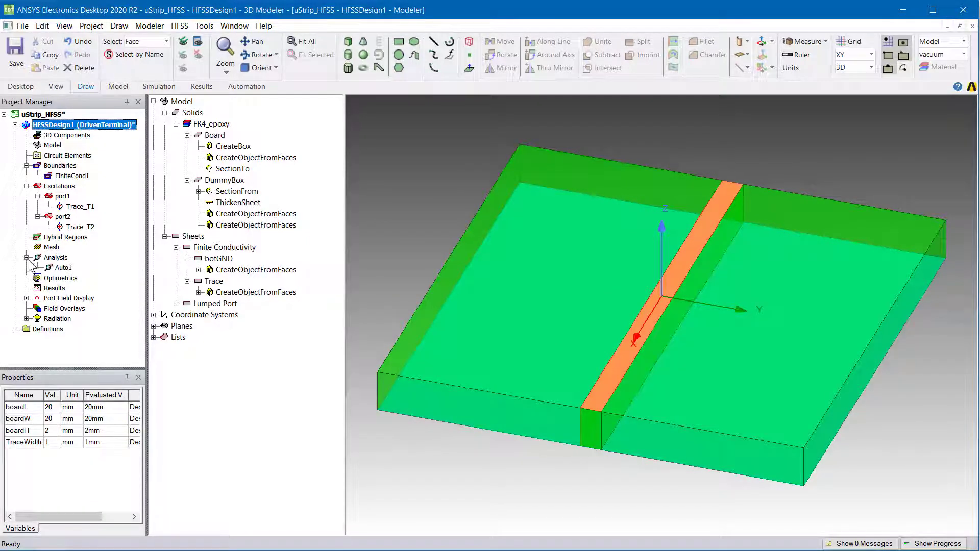
left_click(64, 268)
double_click(63, 271)
left_click(376, 112)
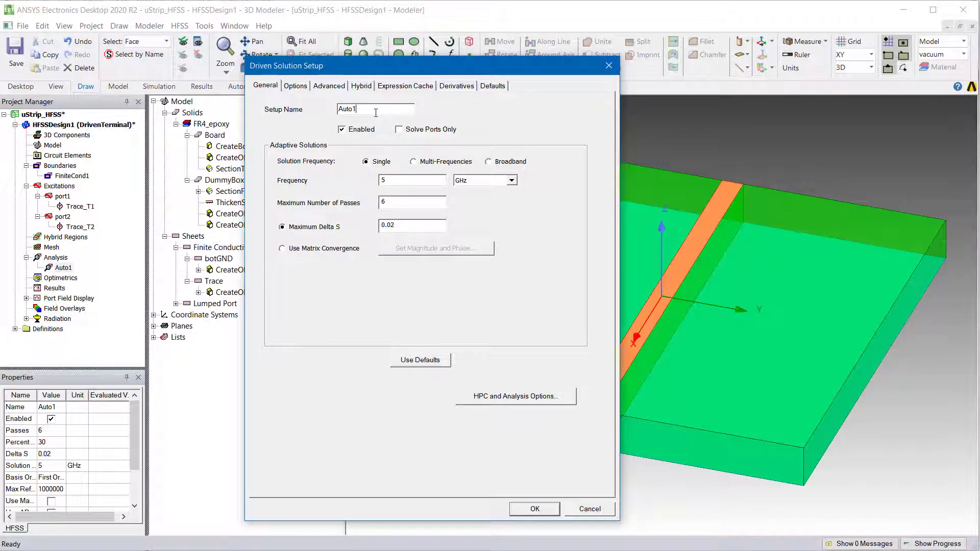
double_click(389, 182)
left_click(392, 179)
left_click(575, 512)
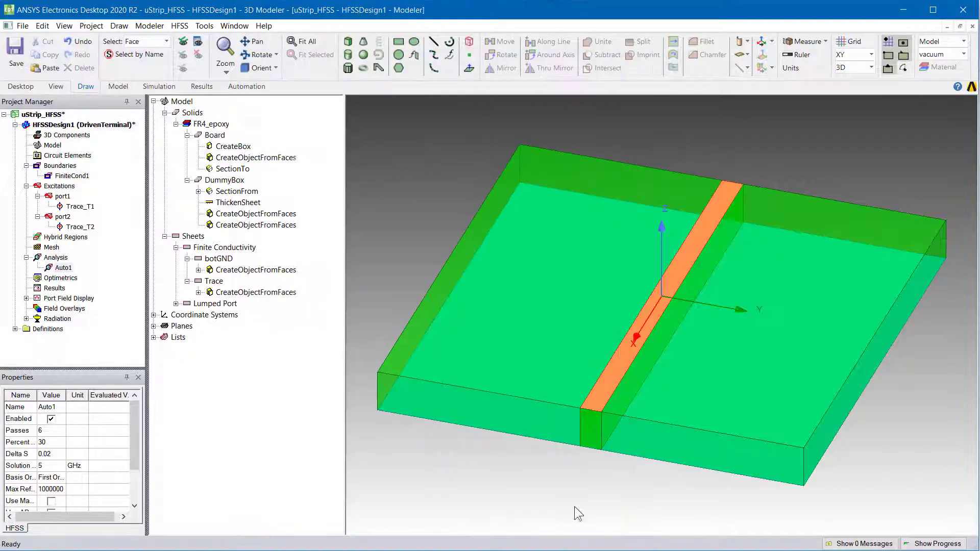
left_click(70, 270)
Step: Add an interpolating frequency sweep to Auto1 from 0 GHz to 10 GHz with 401 points
right_click(70, 272)
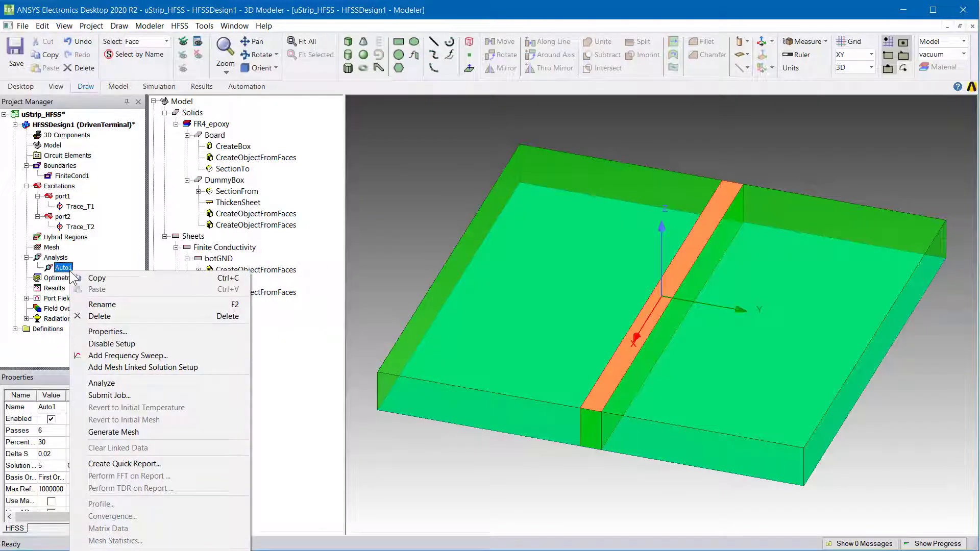
left_click(122, 355)
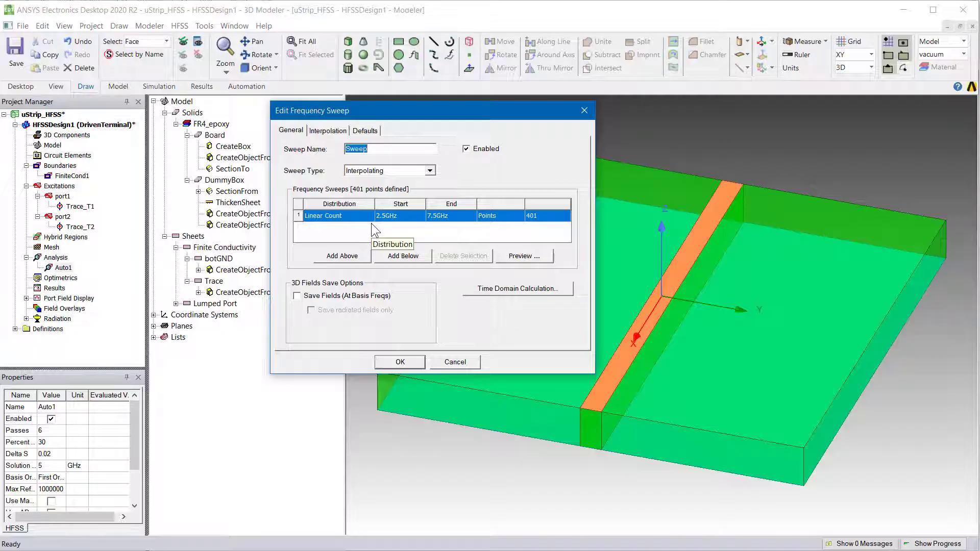
double_click(387, 215)
type("0GHz")
left_click(438, 225)
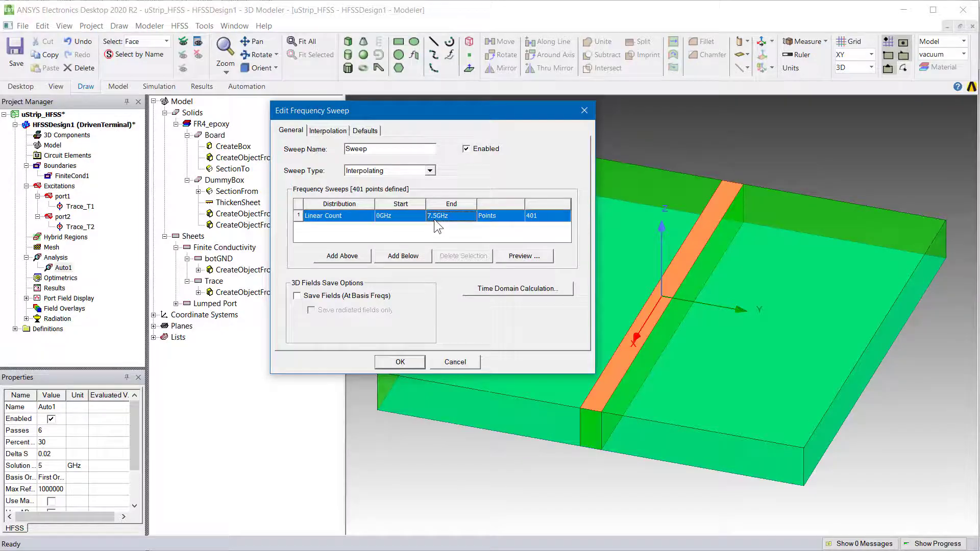
double_click(435, 221)
type("1GHz")
left_click(441, 228)
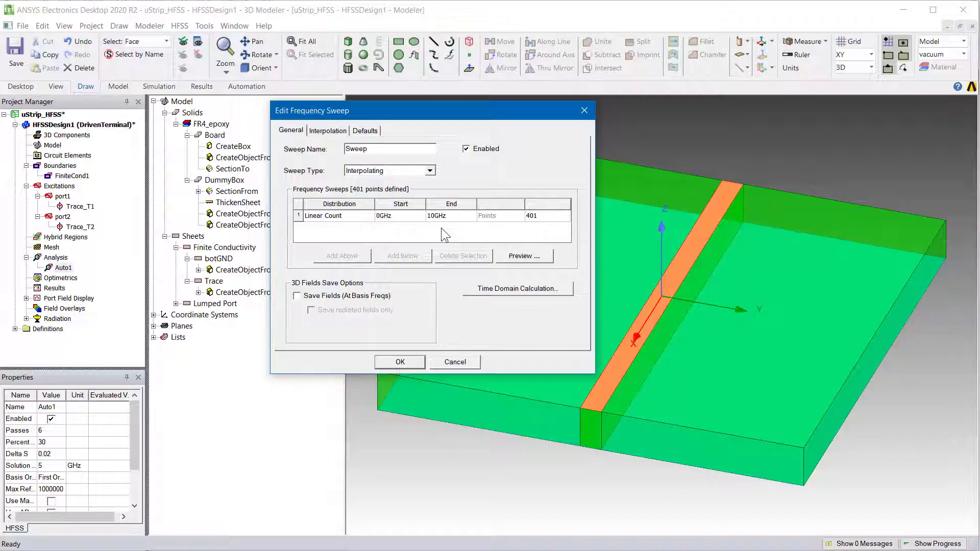
left_click(397, 363)
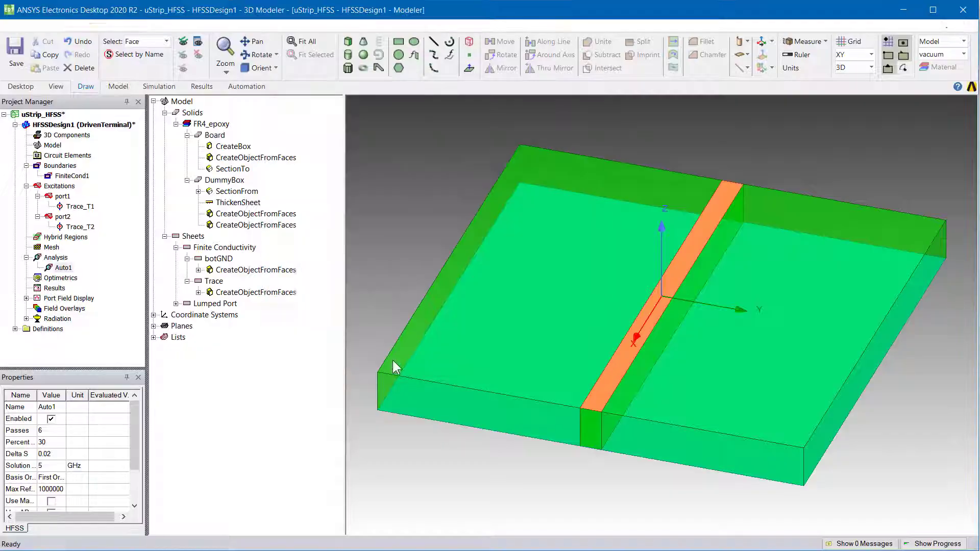
Step: Analyze the Sweep to solve HFSSDesign1
left_click(83, 279)
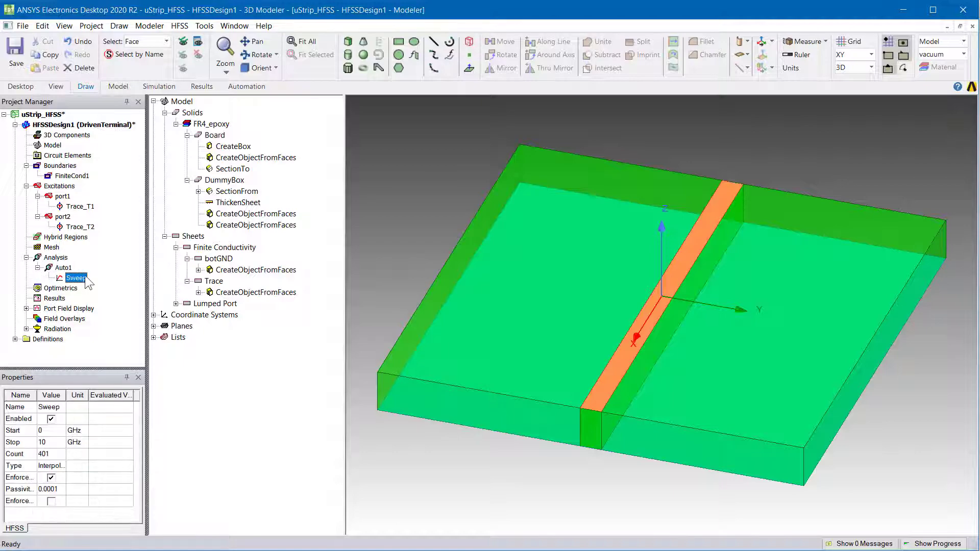
right_click(86, 277)
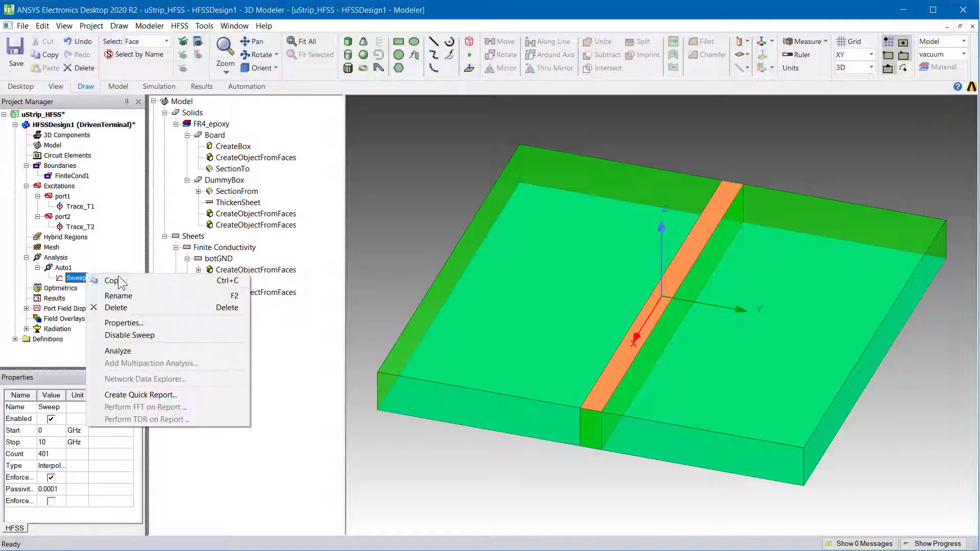
left_click(140, 352)
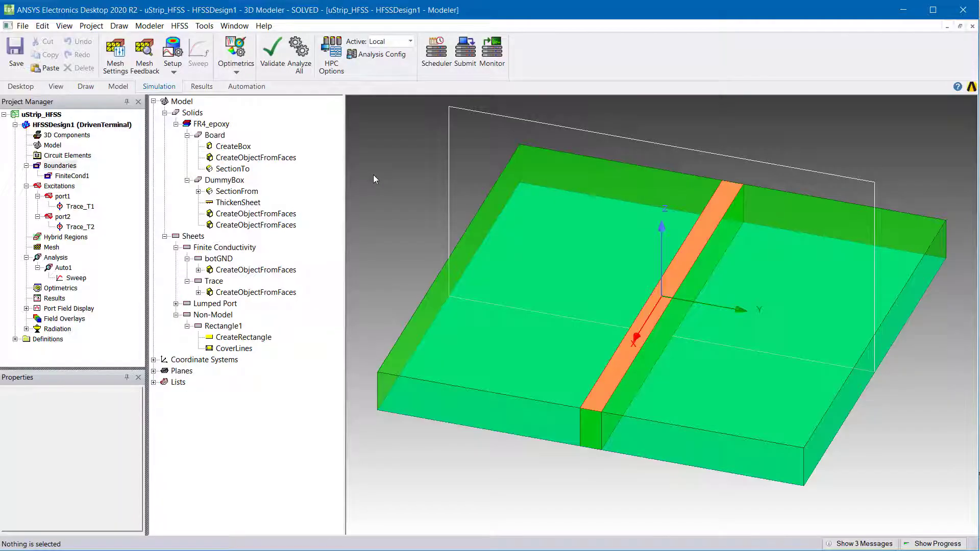
Step: Plot the surface-current magnitude Mag_Jsurf on the selected trace face
left_click(624, 366)
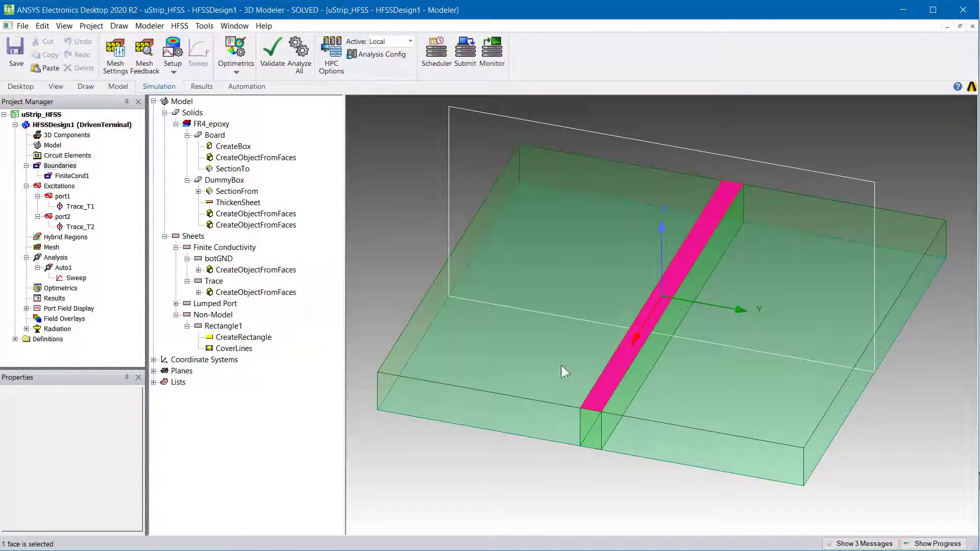
right_click(352, 108)
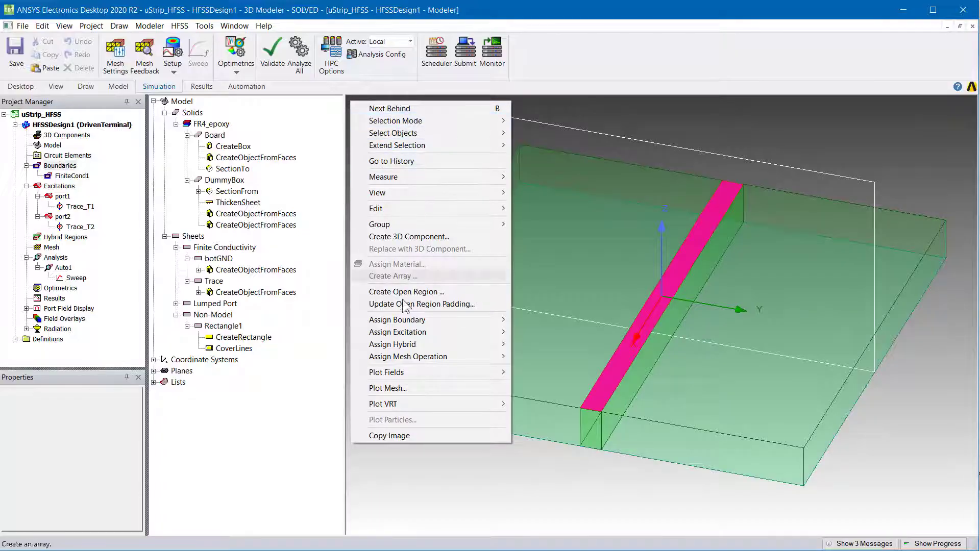
mouse_move(418, 372)
mouse_move(559, 395)
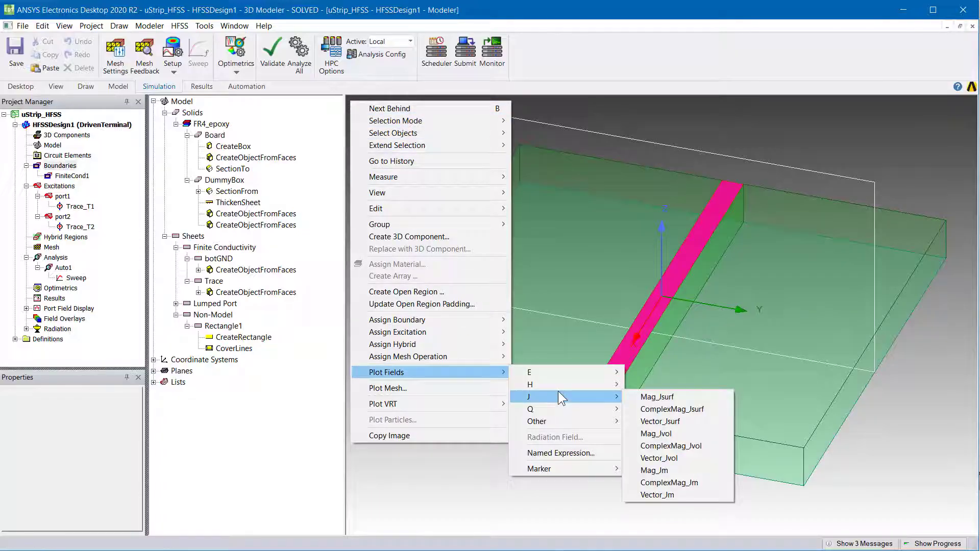
left_click(657, 397)
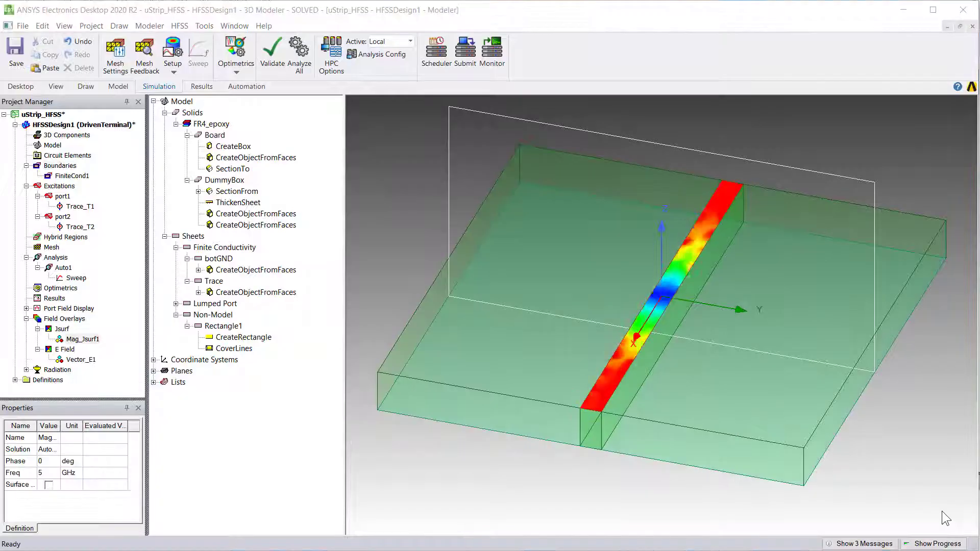